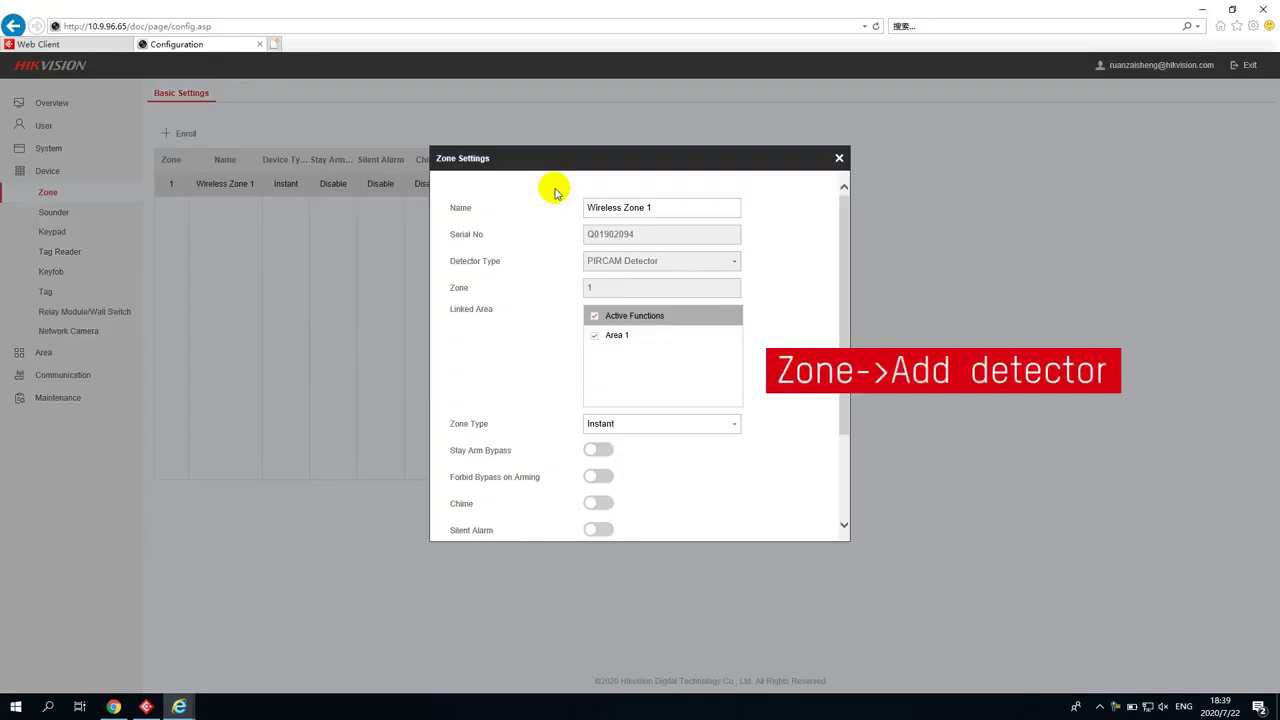
Step: Review the Wireless Zone 1 zone settings and save them with the zone type Instant and linked area Area 1
scroll(702, 275, down, 1)
scroll(702, 275, down, 1)
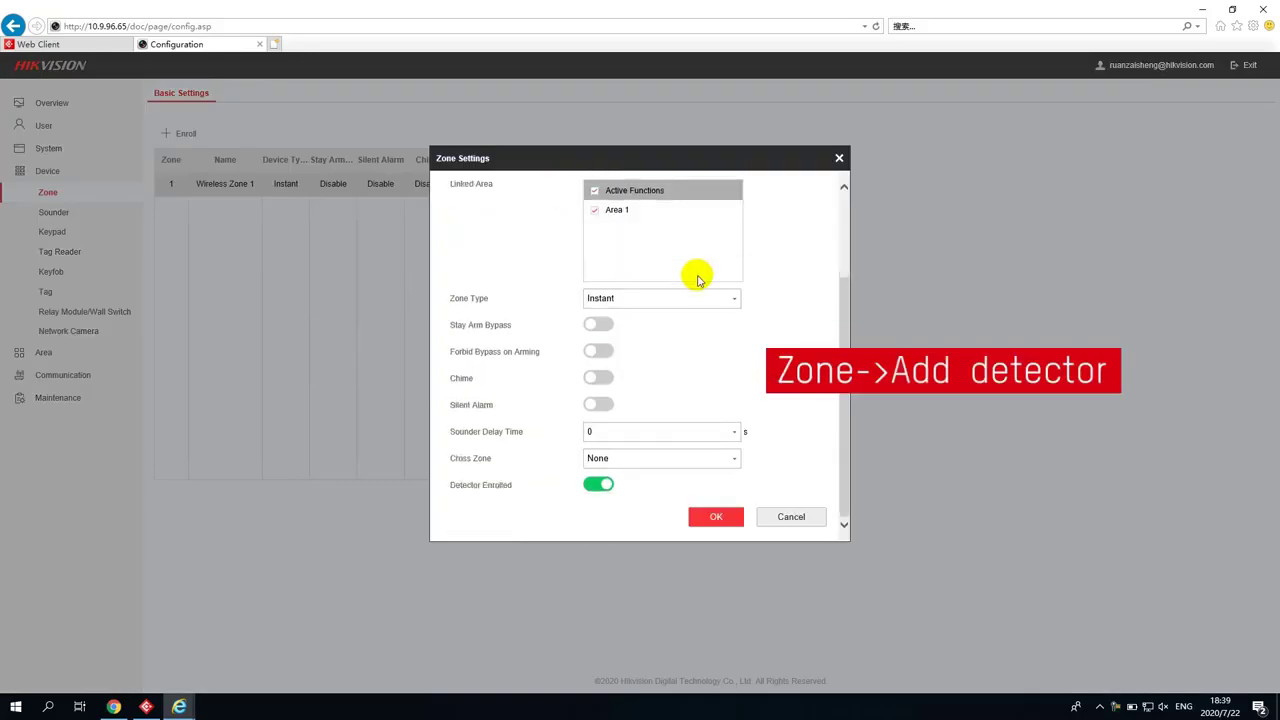
click(714, 517)
Step: In Wireless Zone 1's detector settings, set images in series to 1, swinger limit activations to 0 and trigger interval to 10 s, and save
click(605, 189)
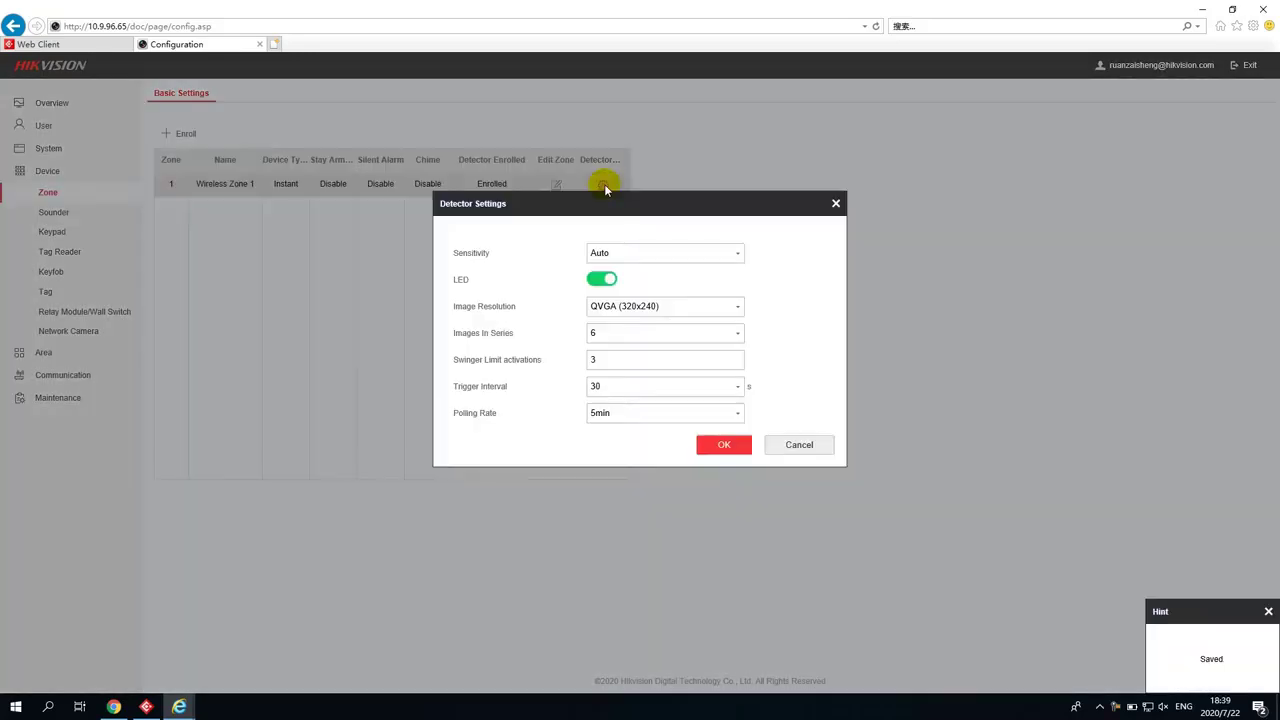
click(660, 334)
click(622, 367)
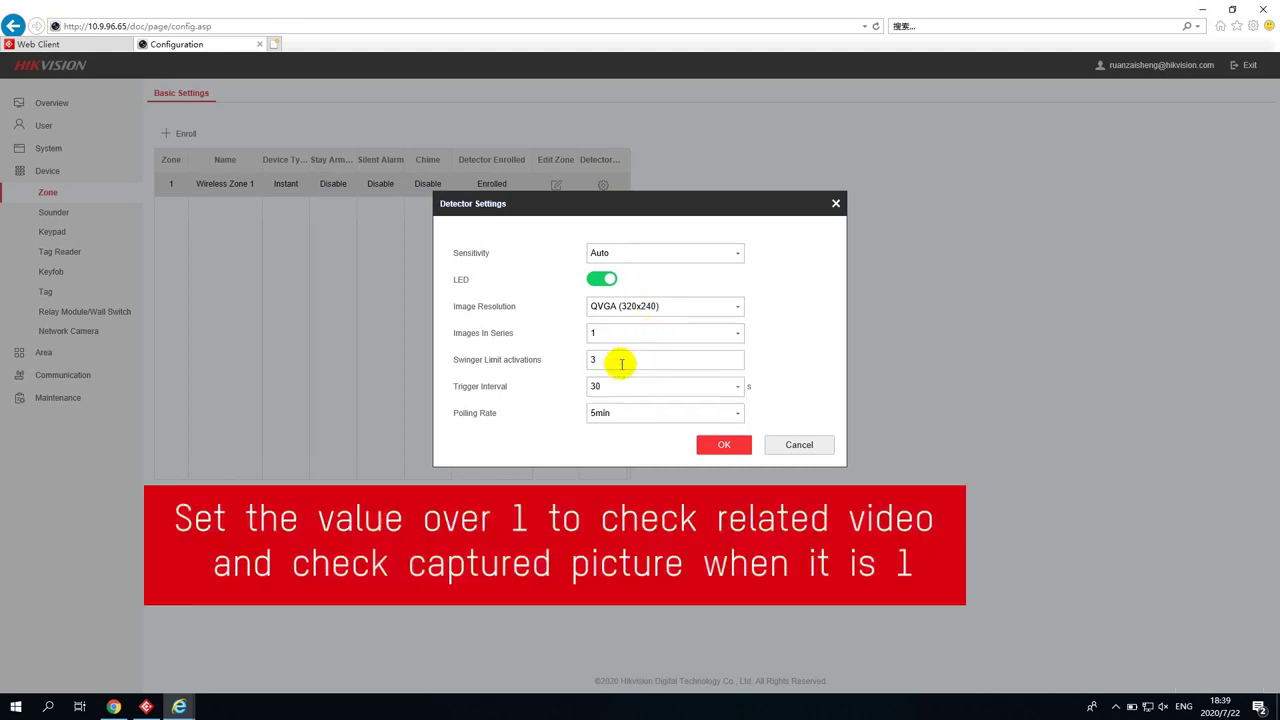
click(621, 364)
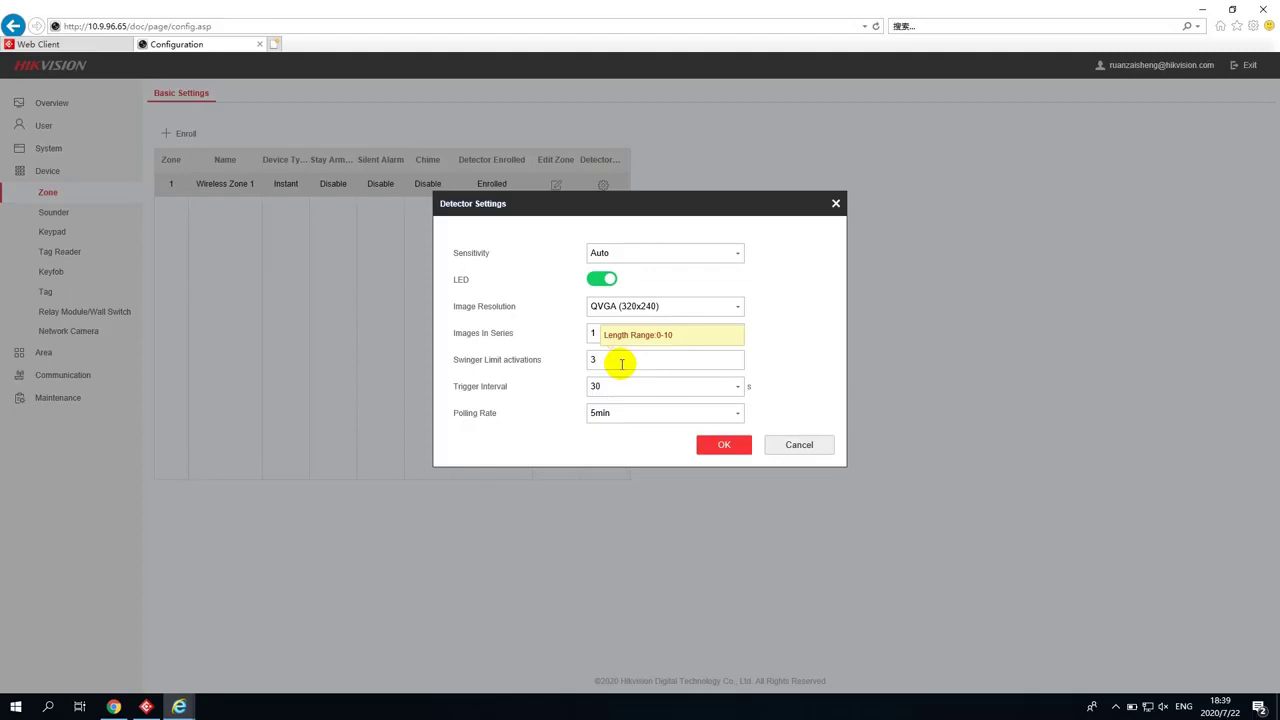
key(BackSpace)
text(0)
click(620, 386)
click(620, 402)
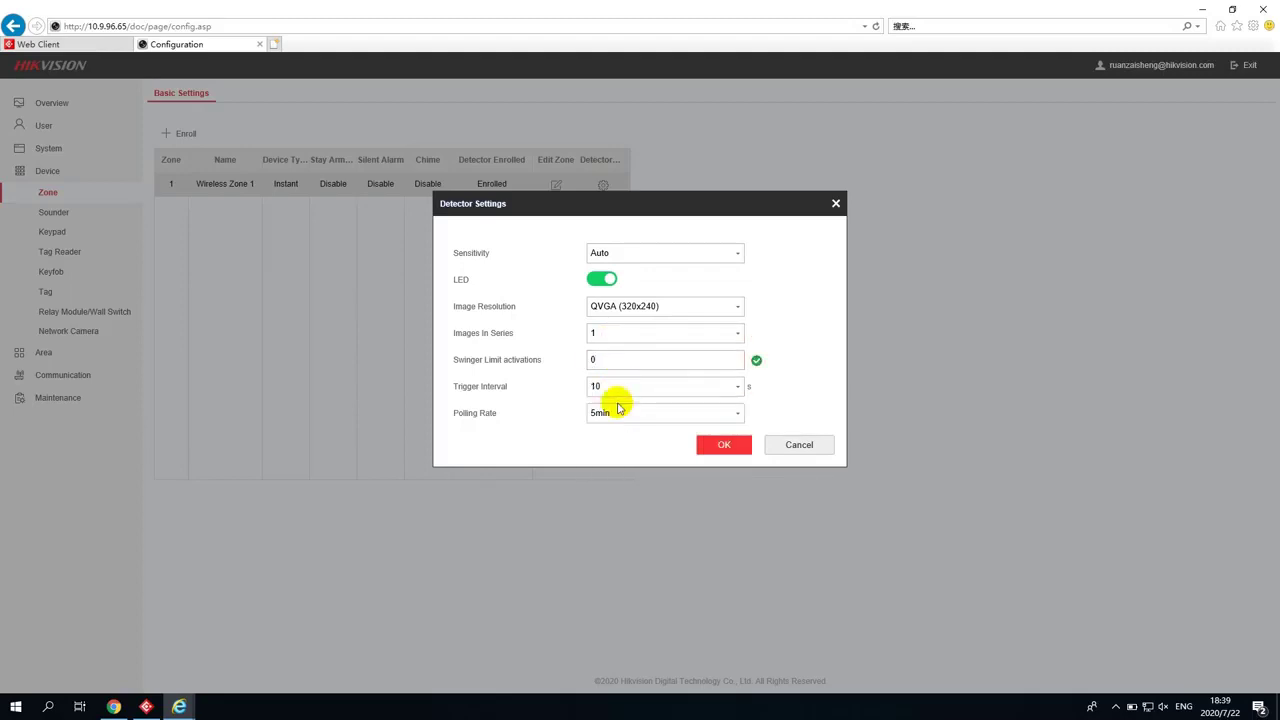
click(744, 447)
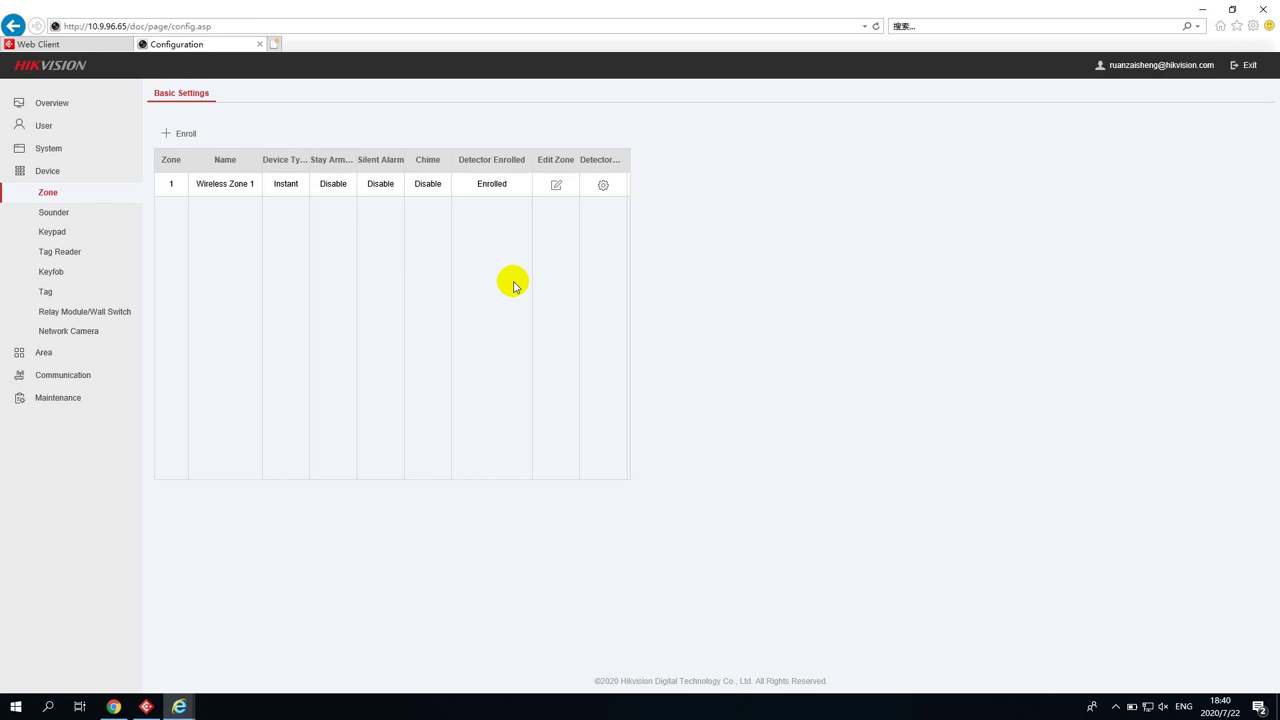
Step: In the ISUP enrollment settings, check the server address, port and device ID, enter the ISUP login password, and save
click(100, 375)
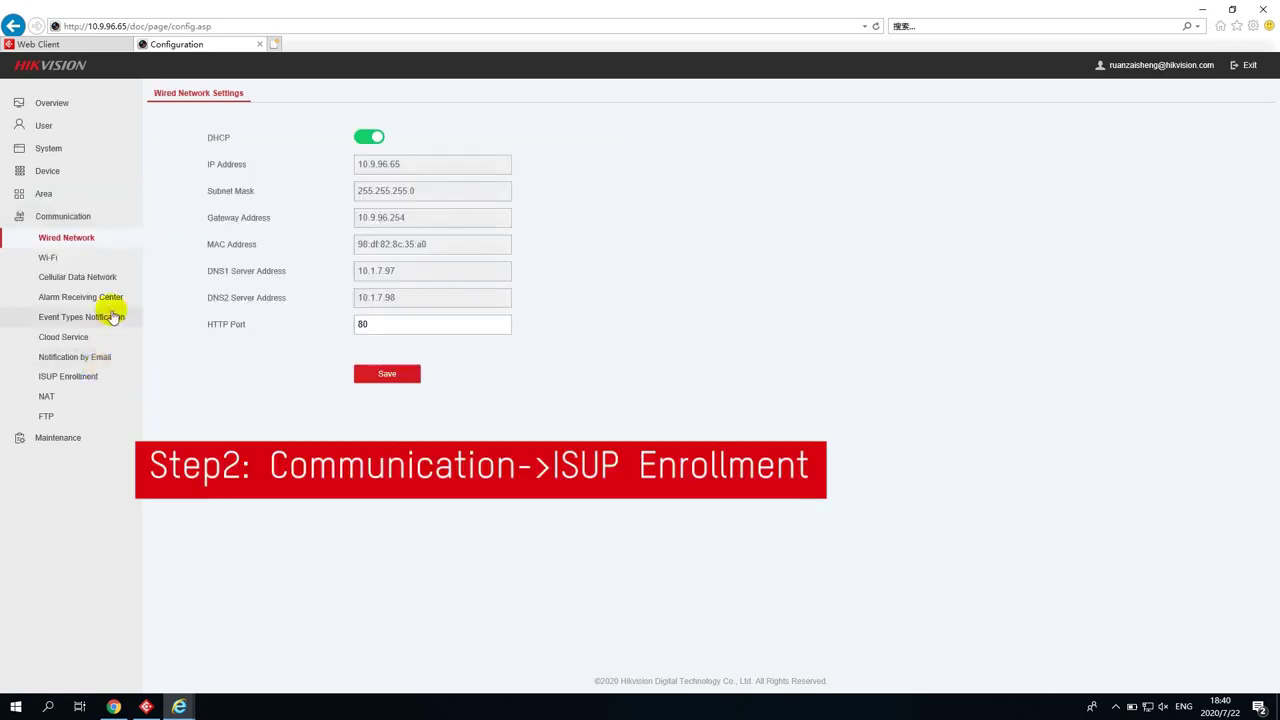
click(102, 375)
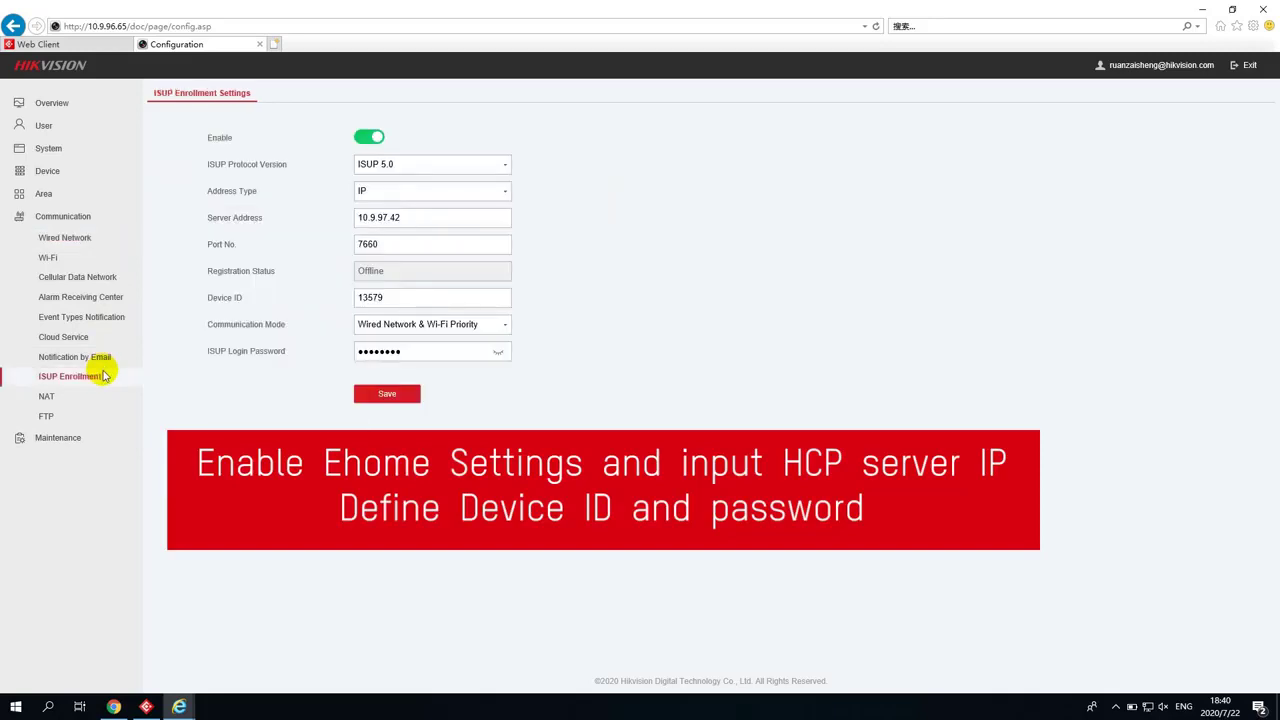
click(441, 215)
click(439, 249)
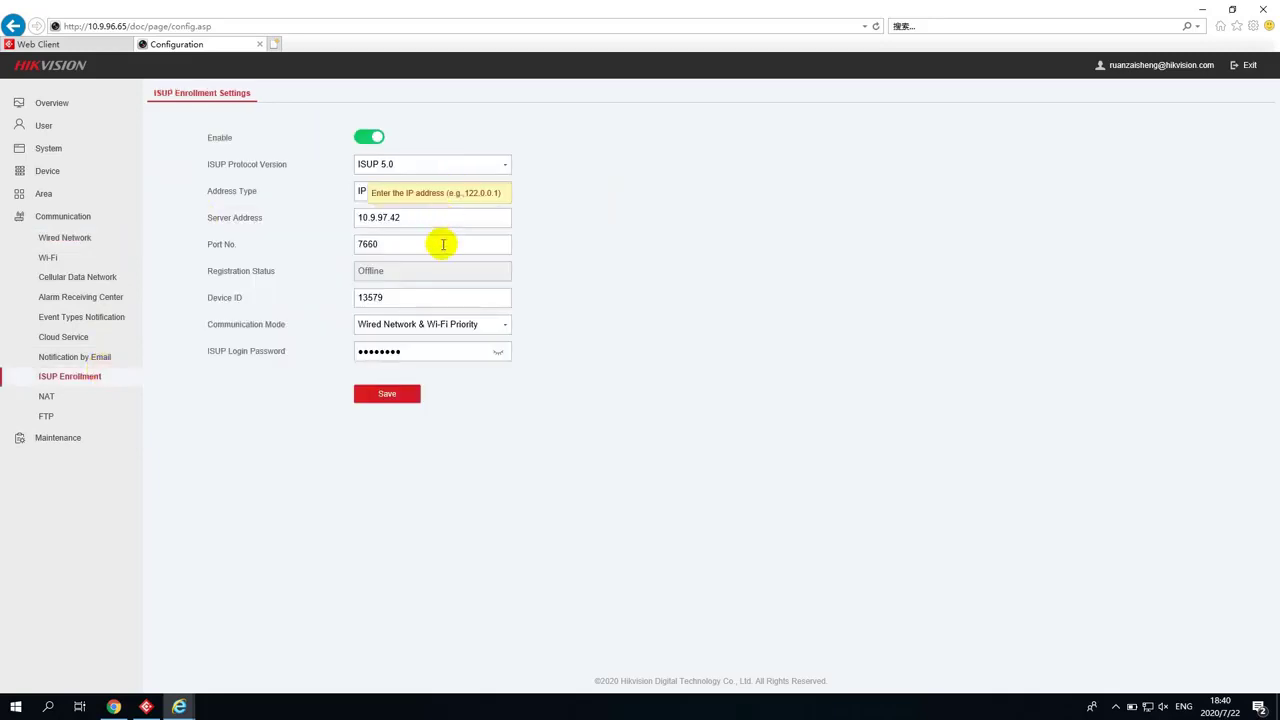
click(430, 294)
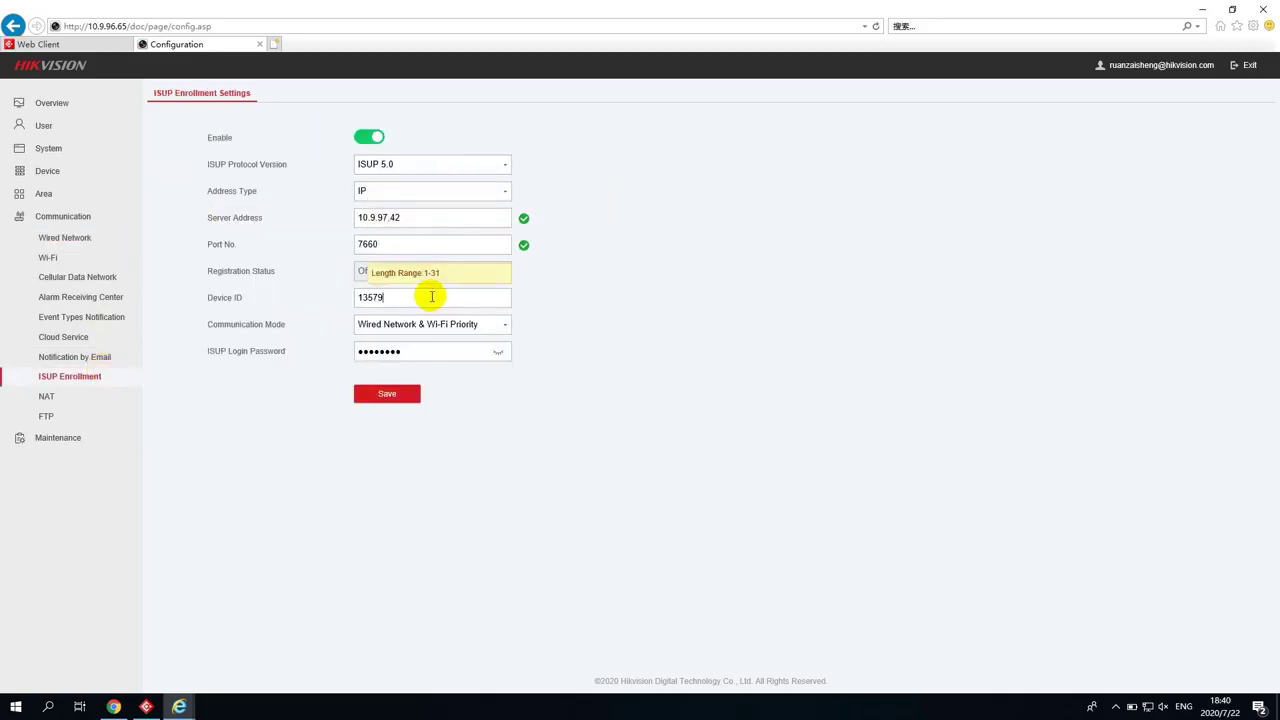
double_click(454, 351)
text(•••)
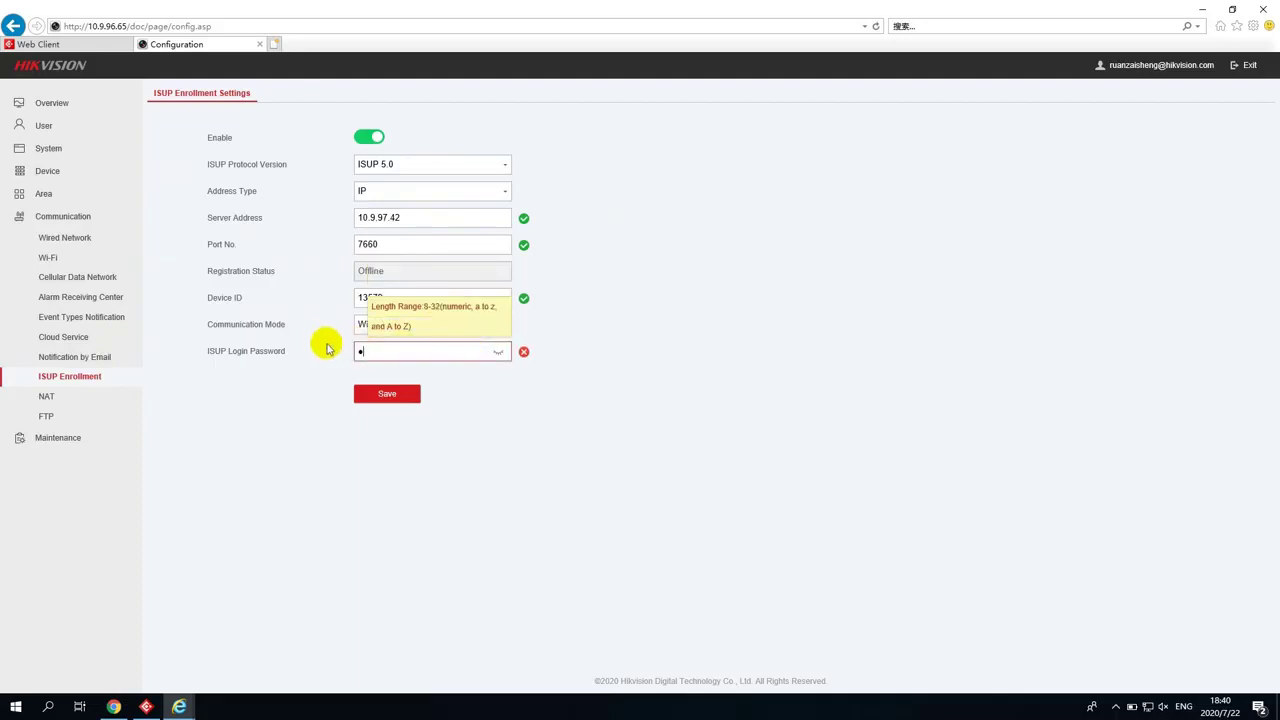
text(•••••)
click(379, 399)
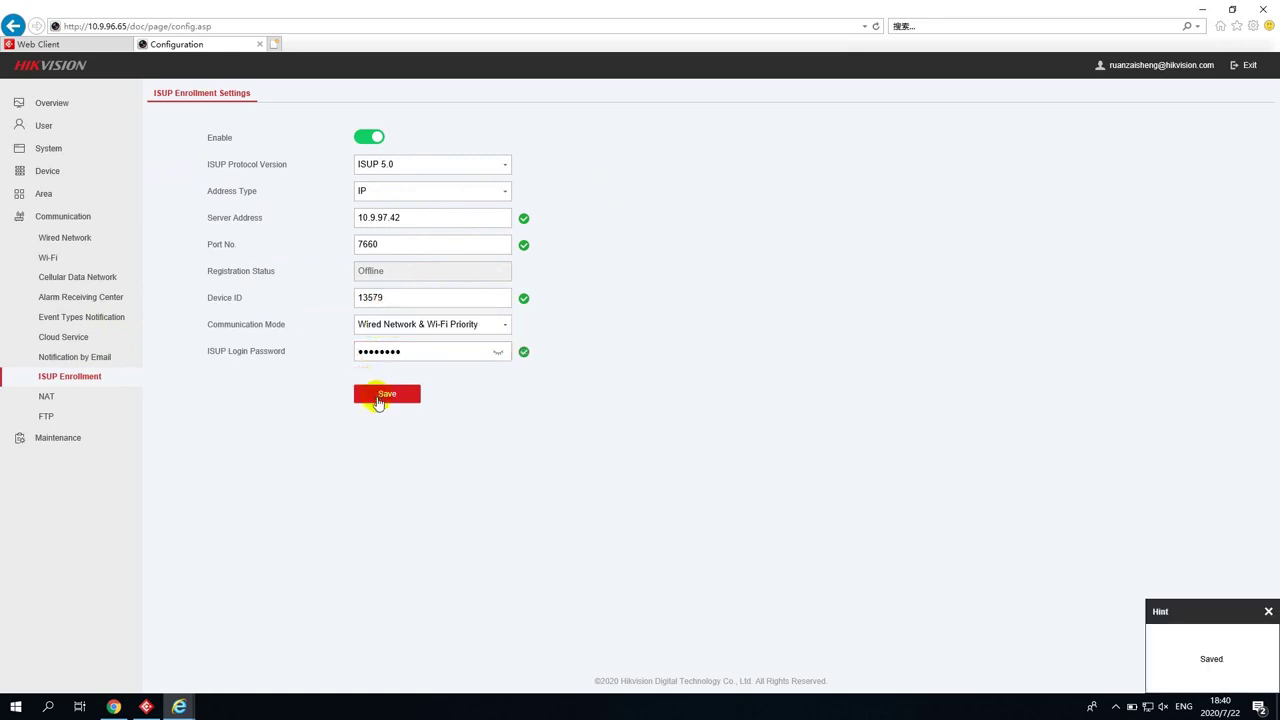
Step: Save the Alarm Receiving Center settings with center 1 enabled and using the ISUP protocol
click(118, 296)
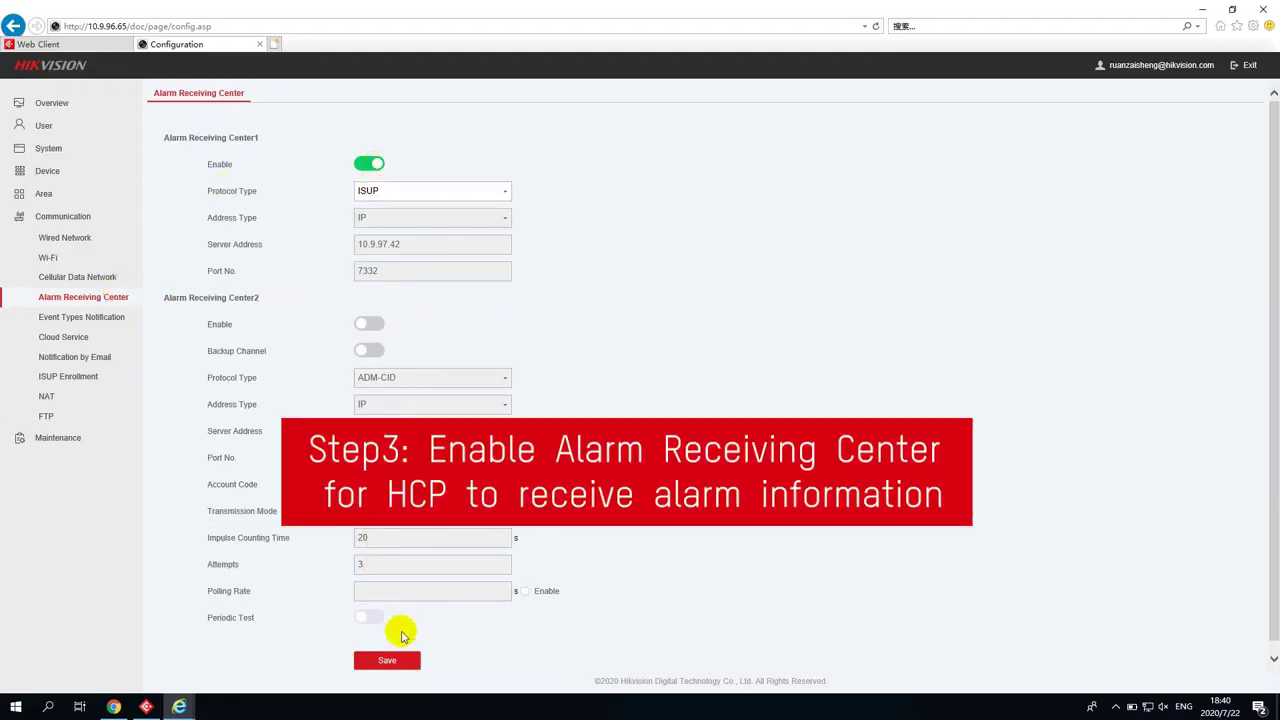
click(396, 662)
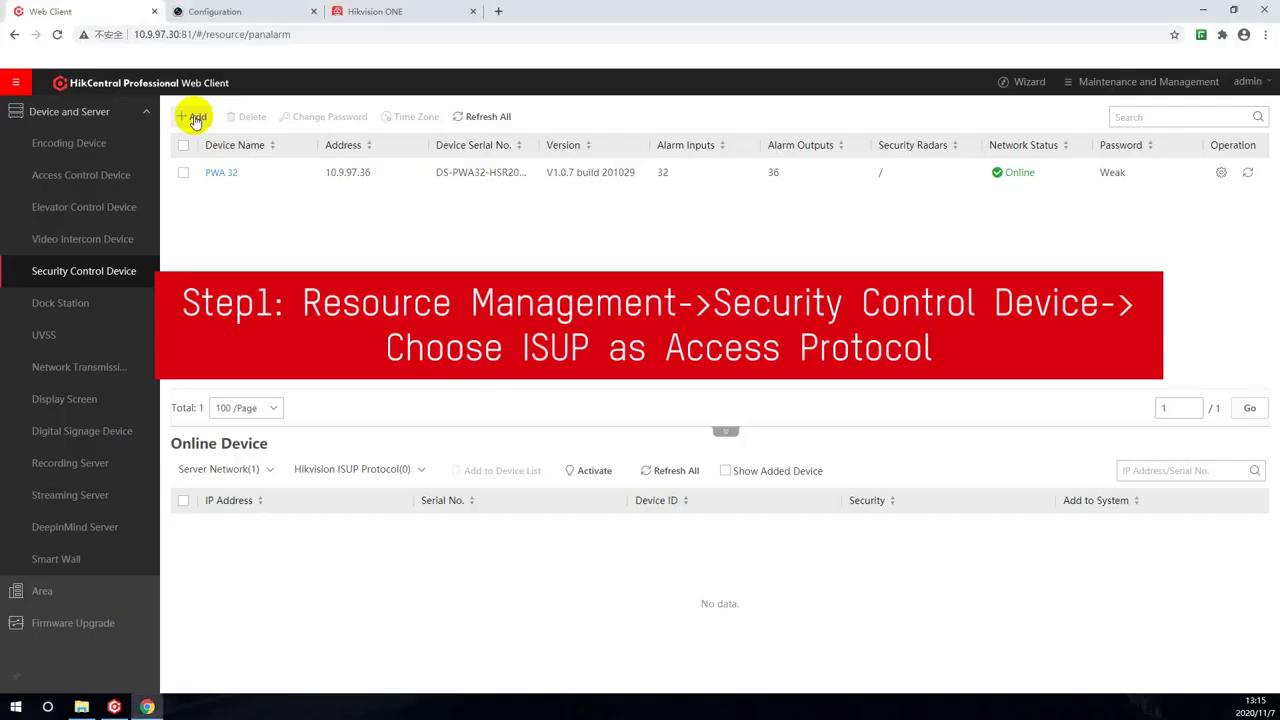
Step: In the HikCentral Professional Web Client, add a security control device by device ID over Hikvision ISUP Protocol, with video storage on pStor
click(196, 118)
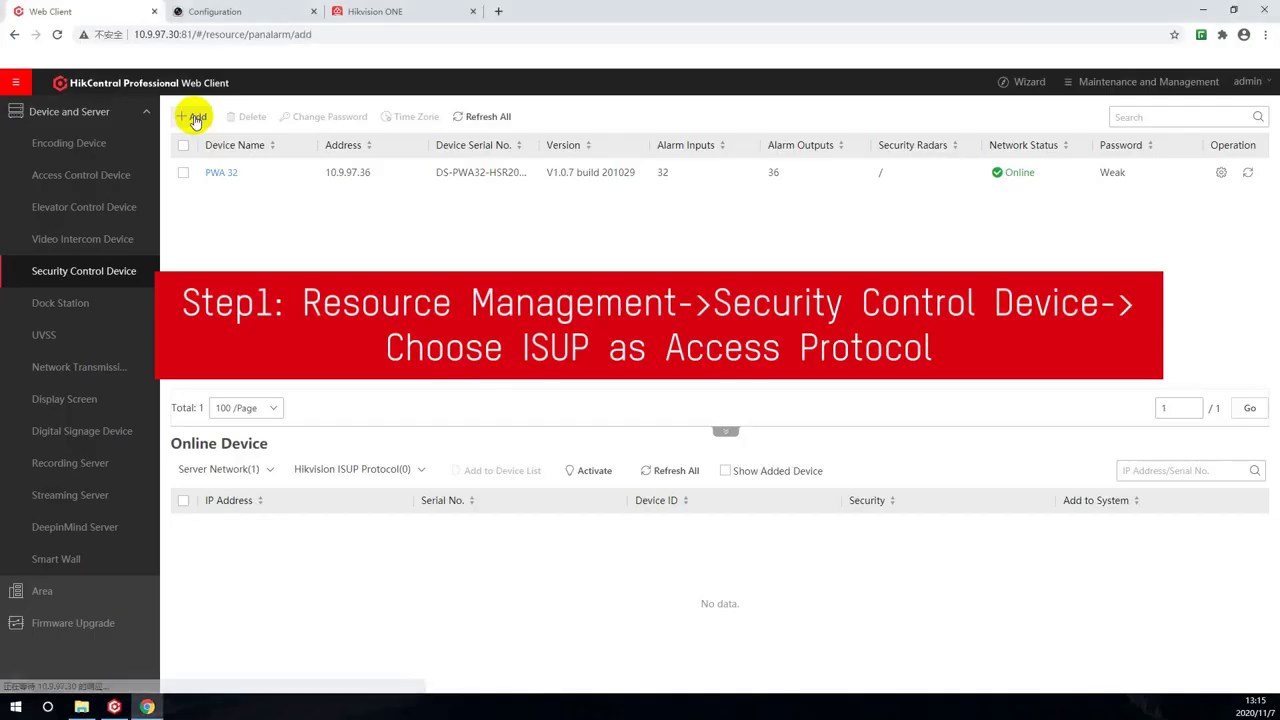
click(400, 262)
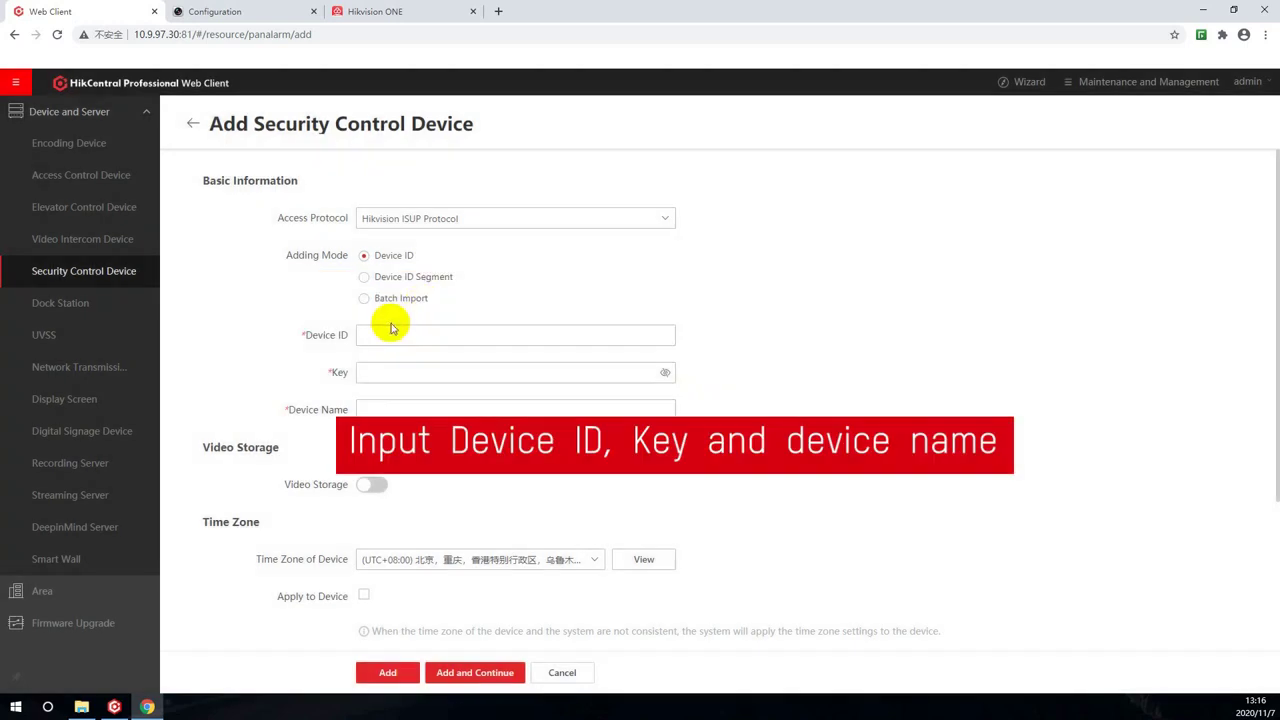
click(382, 334)
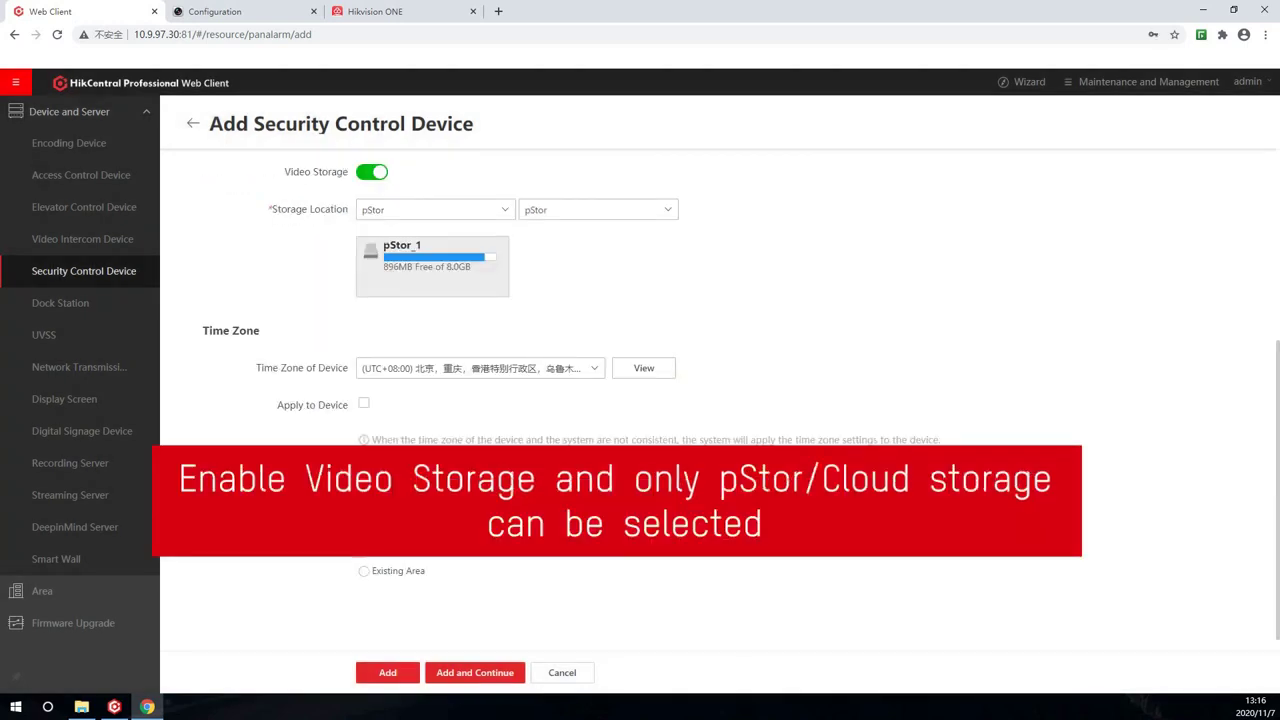
click(385, 673)
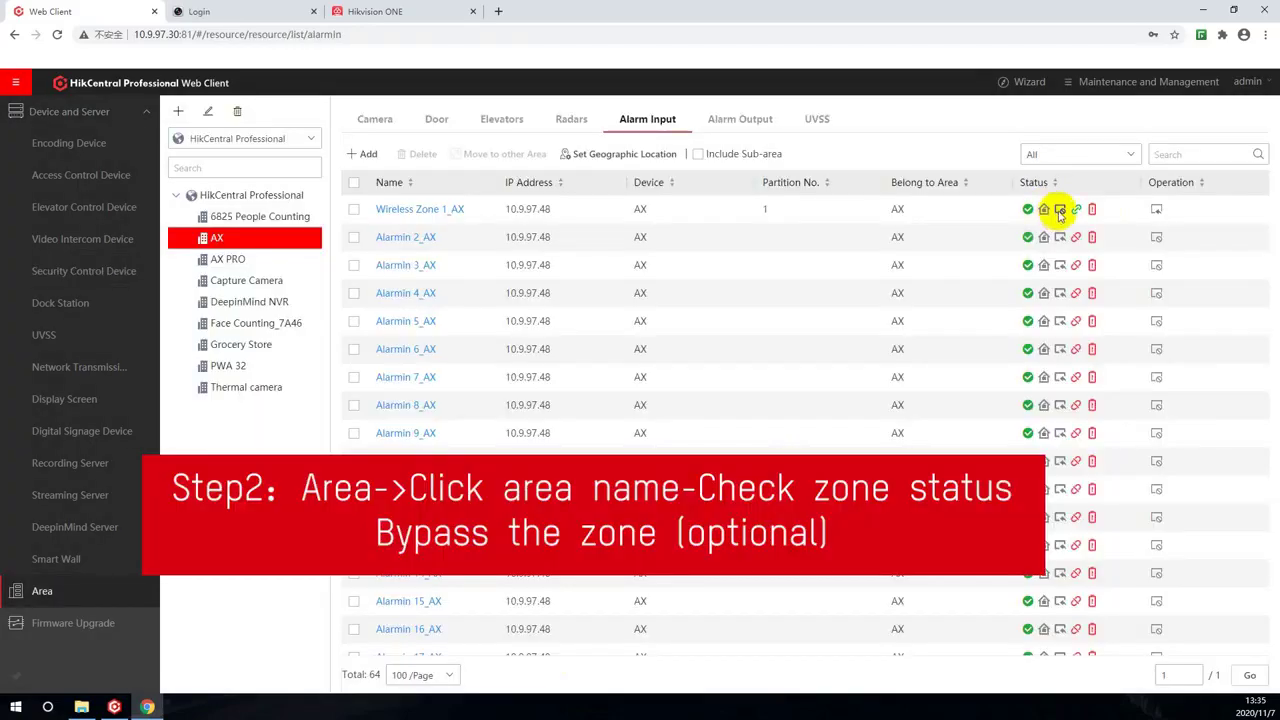
Step: Add the e-map "map" to the AX area and add the alarm input Wireless Zone 1_AX to it
mouse_move(1078, 216)
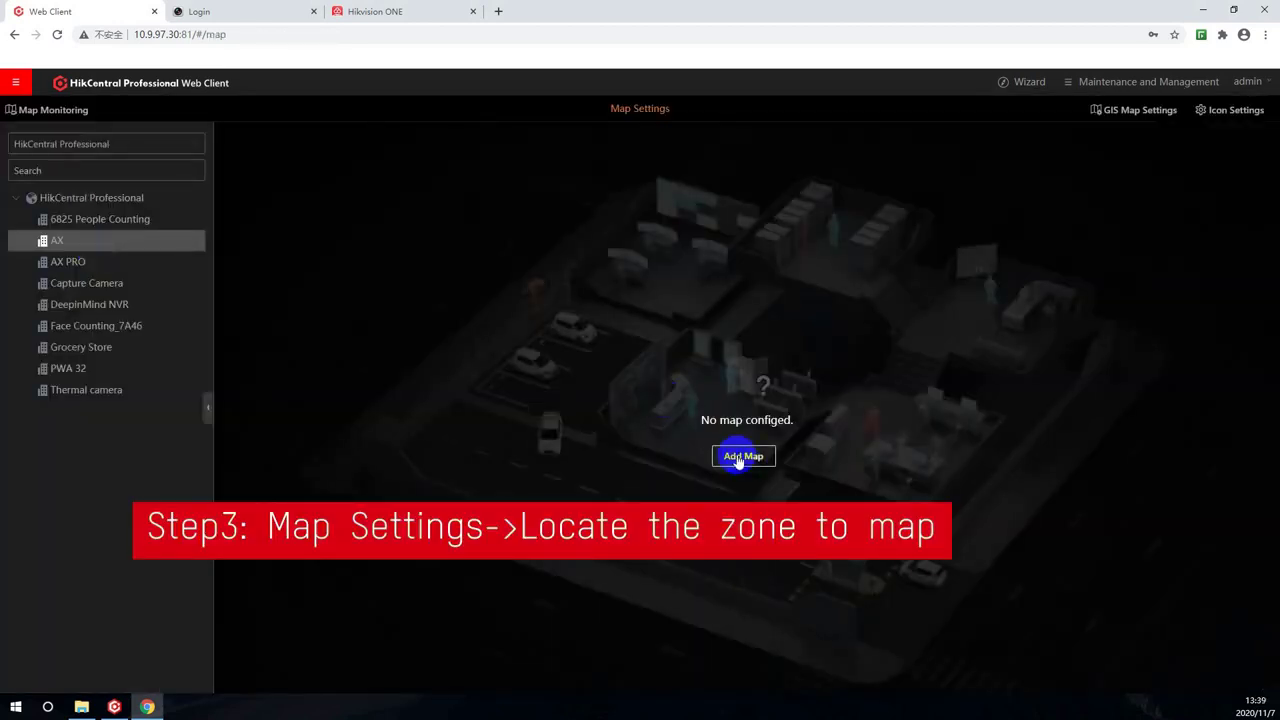
click(740, 456)
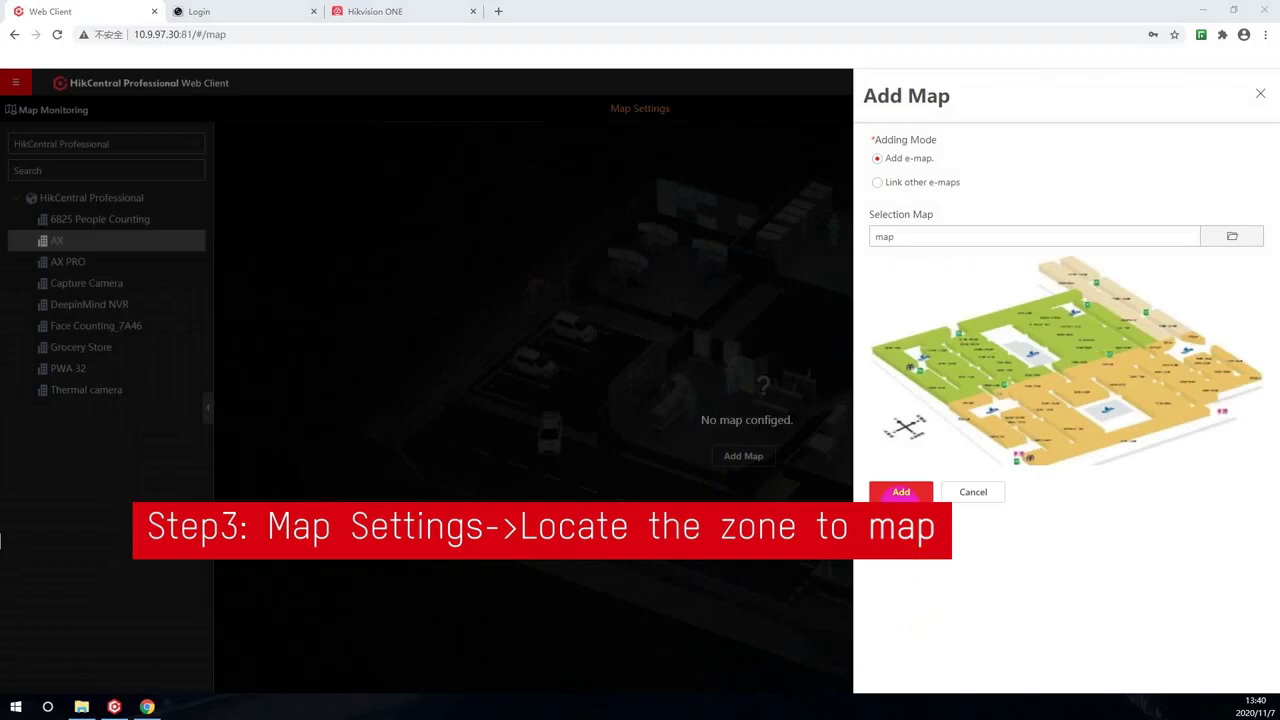
click(901, 492)
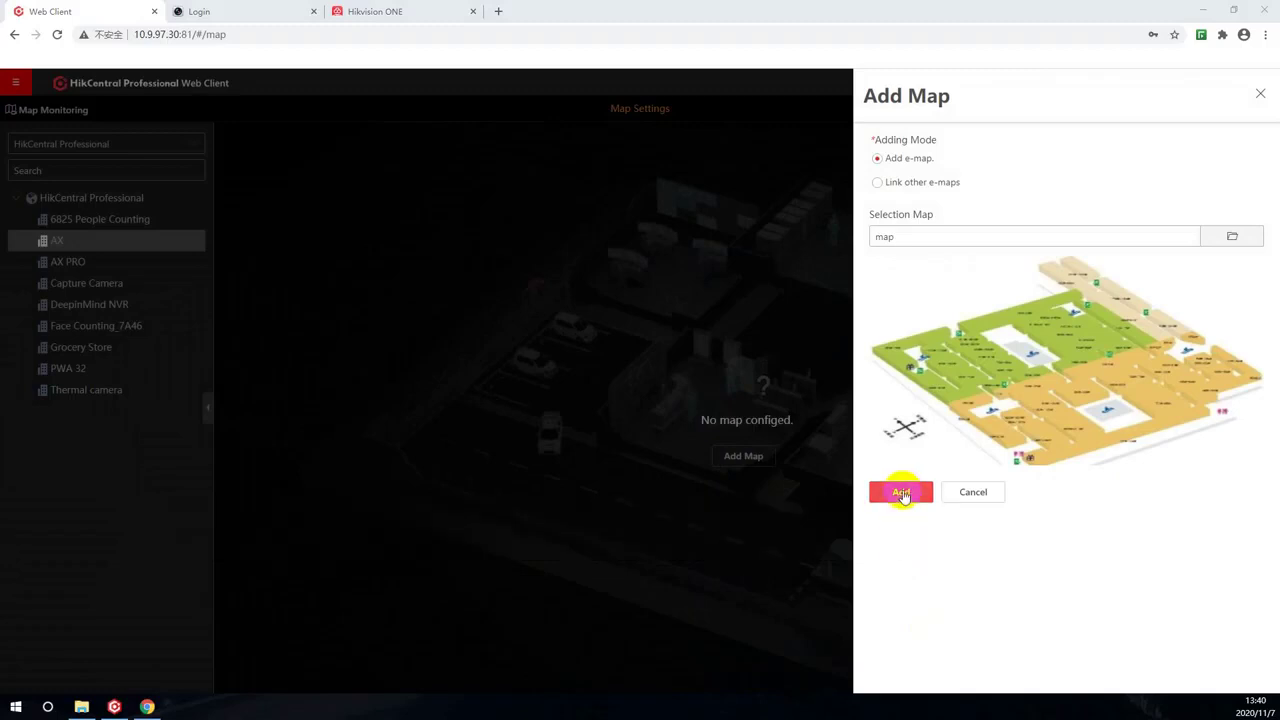
click(1110, 382)
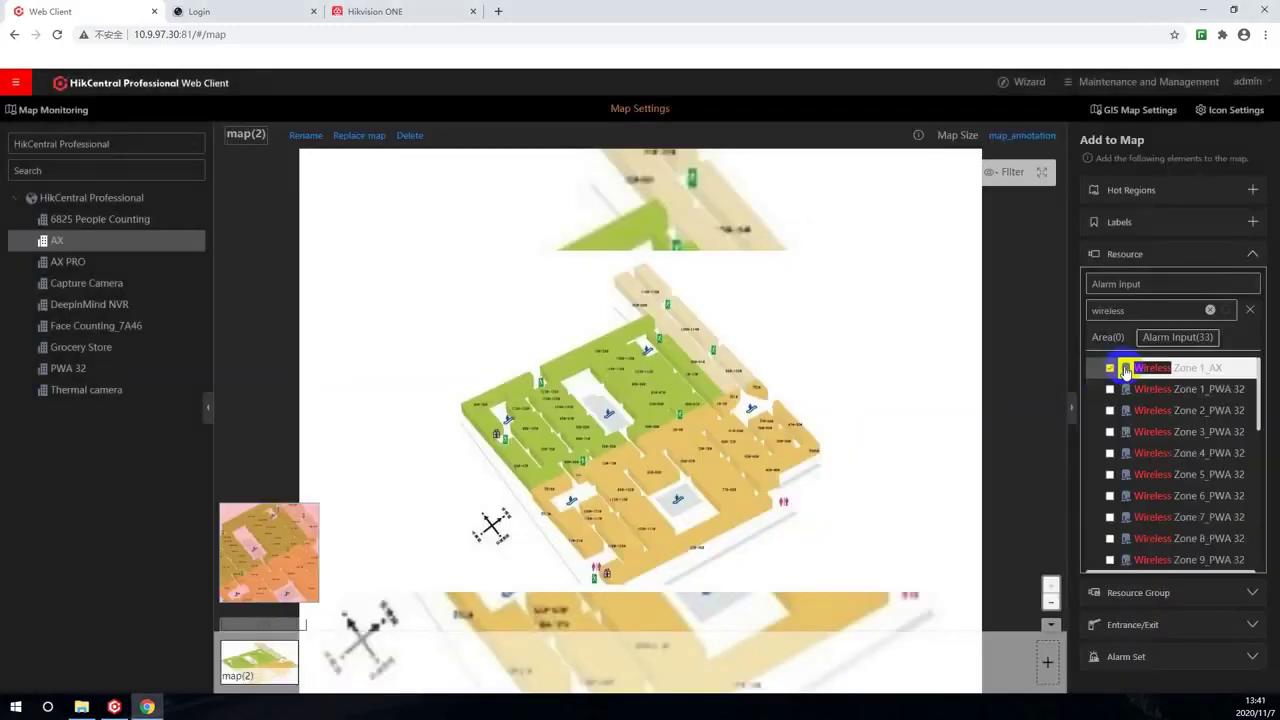
click(1177, 367)
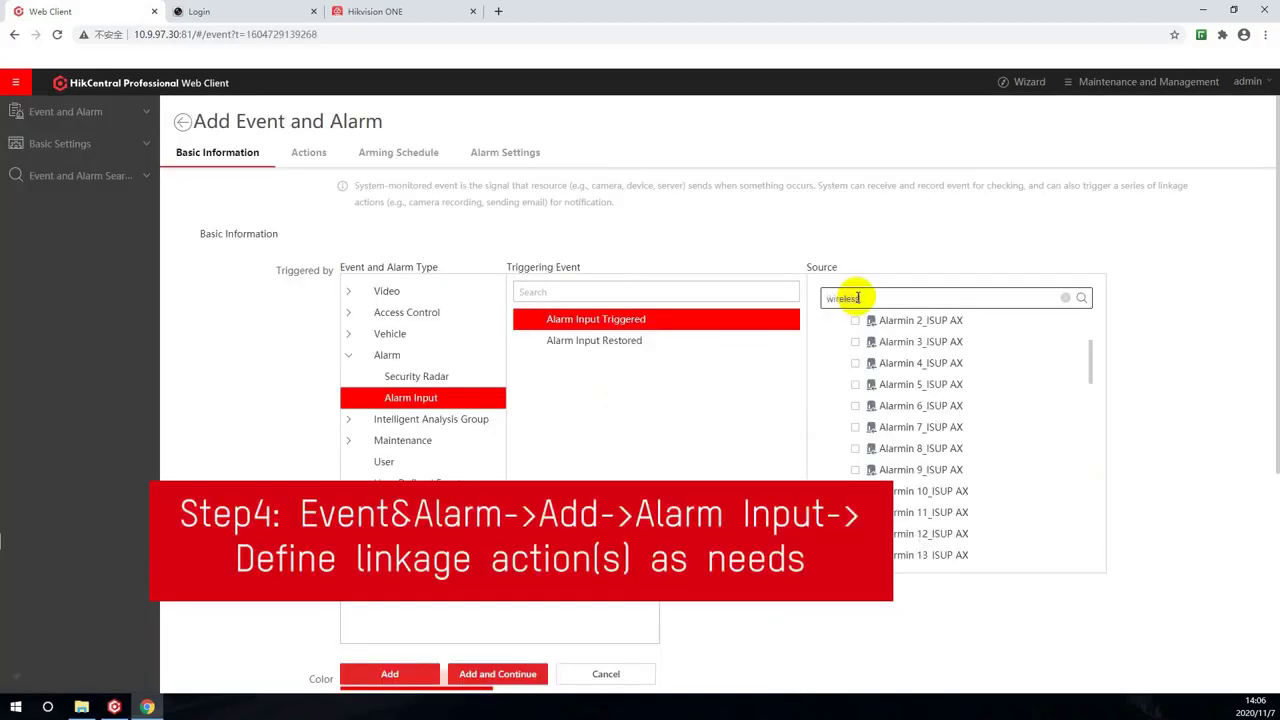
Step: Find Wireless Zone 1_ISUP AX among the alarm inputs matching "wireless" as the source for the Alarm Input Triggered event
click(1081, 297)
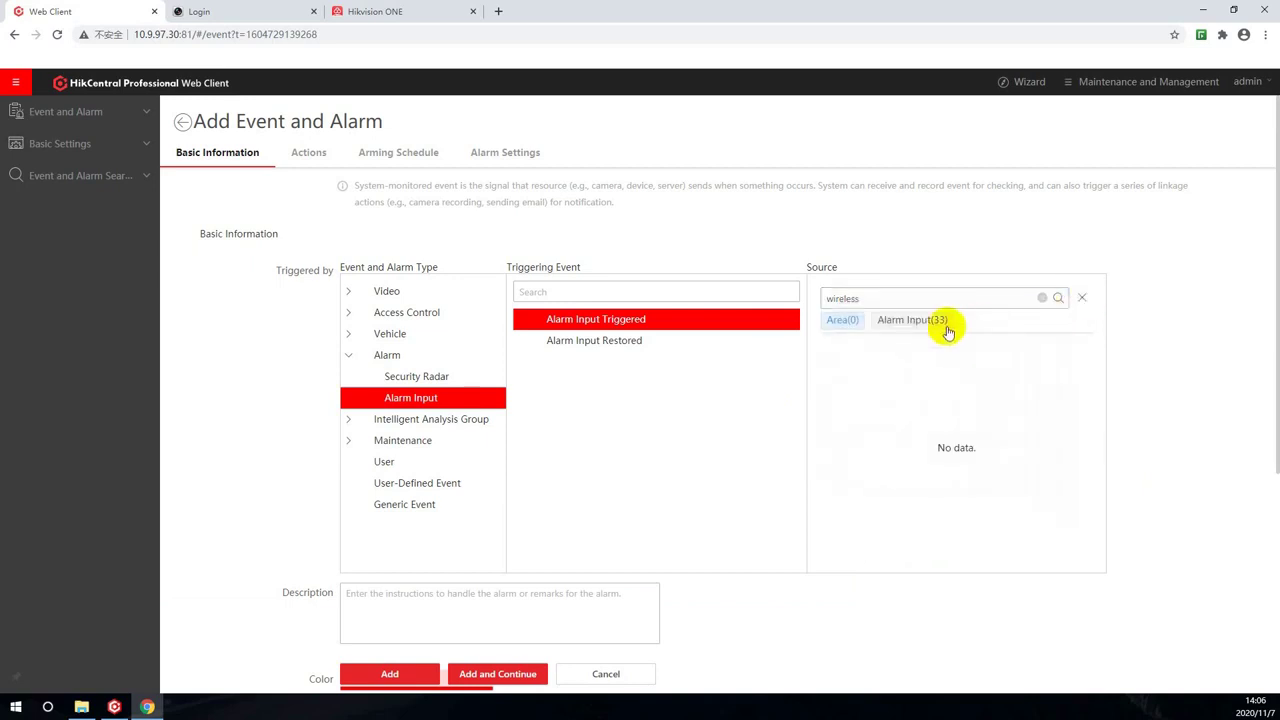
click(946, 326)
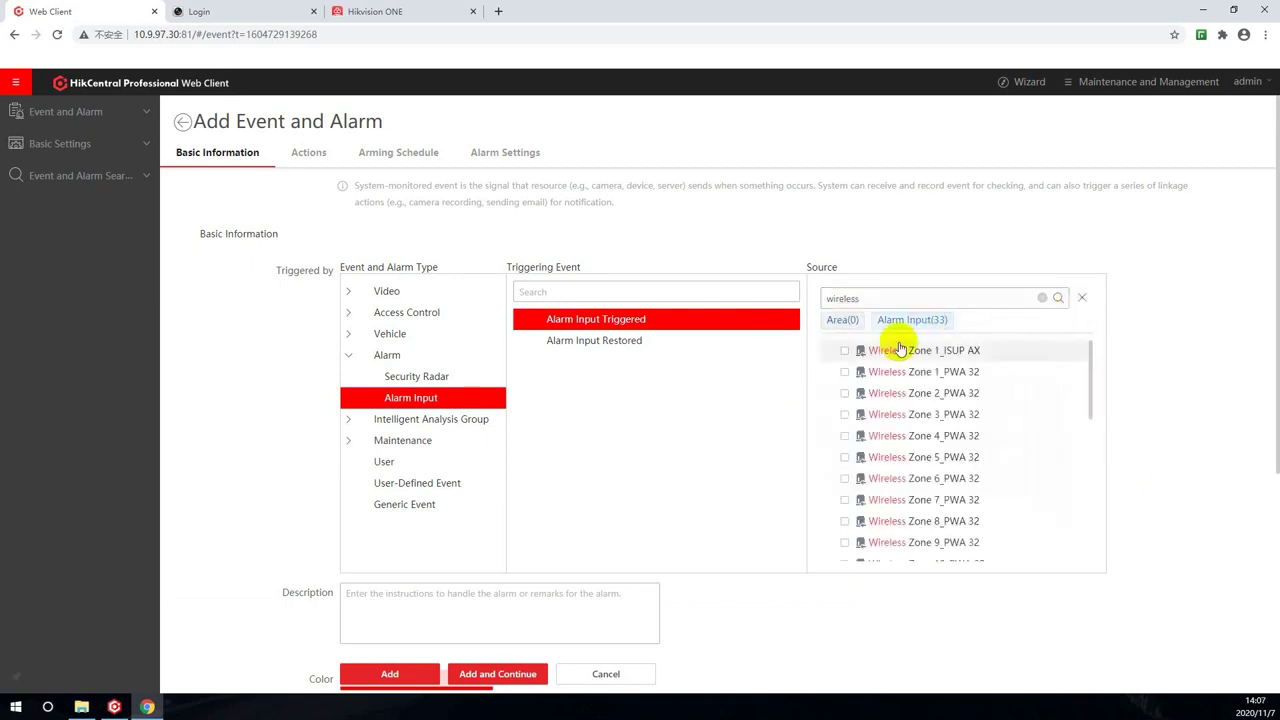
Step: Enable the related map in the alarm settings, link the ISUP AX area's map, and add the event and alarm
scroll(1194, 486, down, 10)
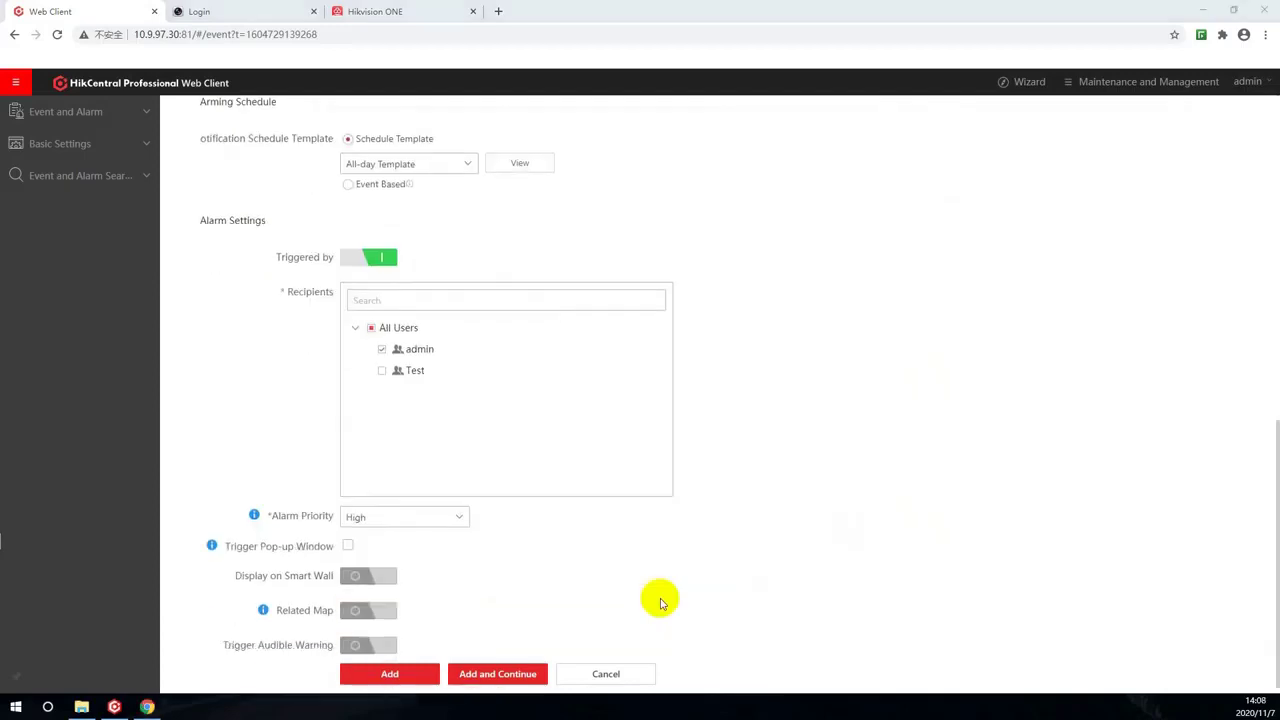
click(386, 601)
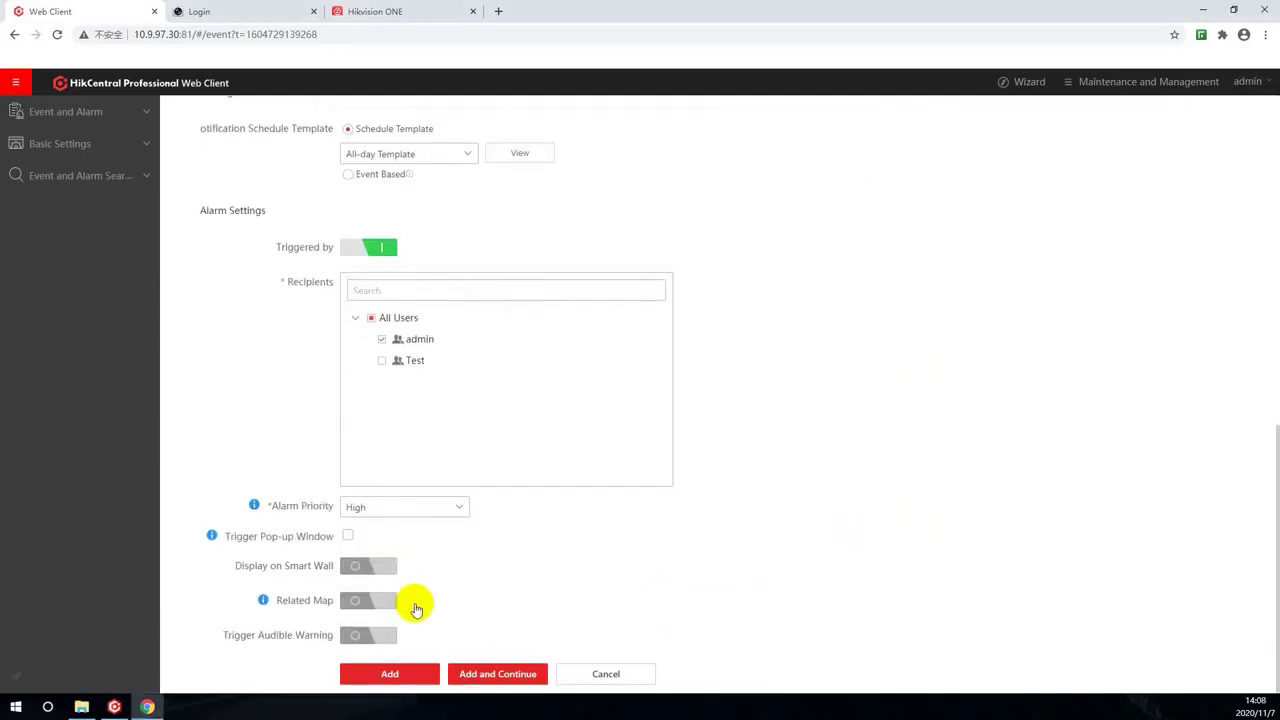
scroll(478, 600, down, 2)
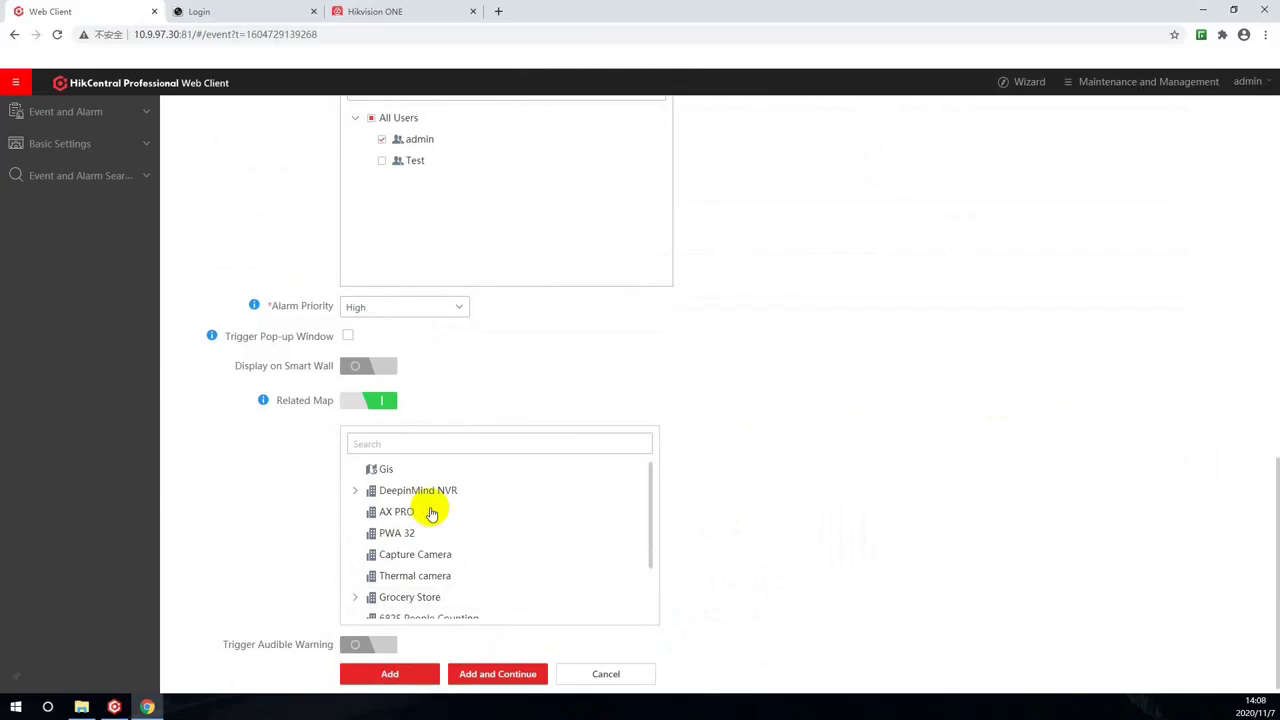
scroll(428, 517, down, 1)
scroll(436, 550, down, 1)
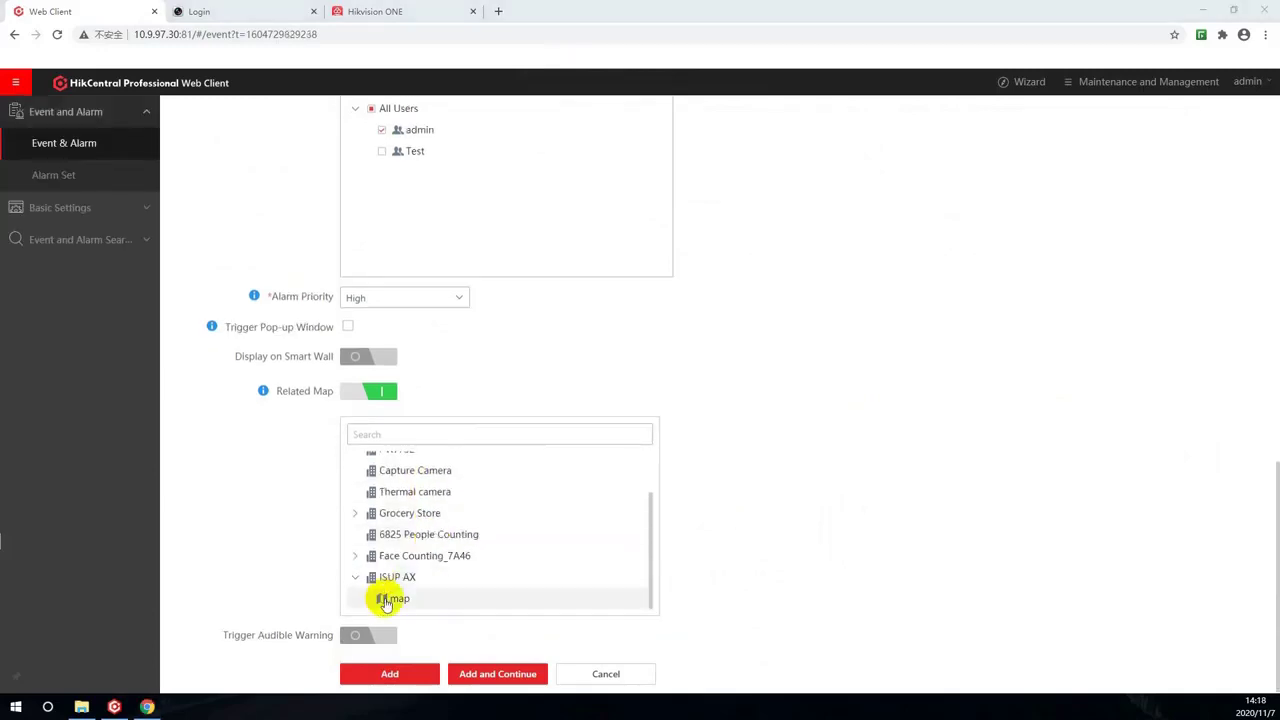
click(388, 599)
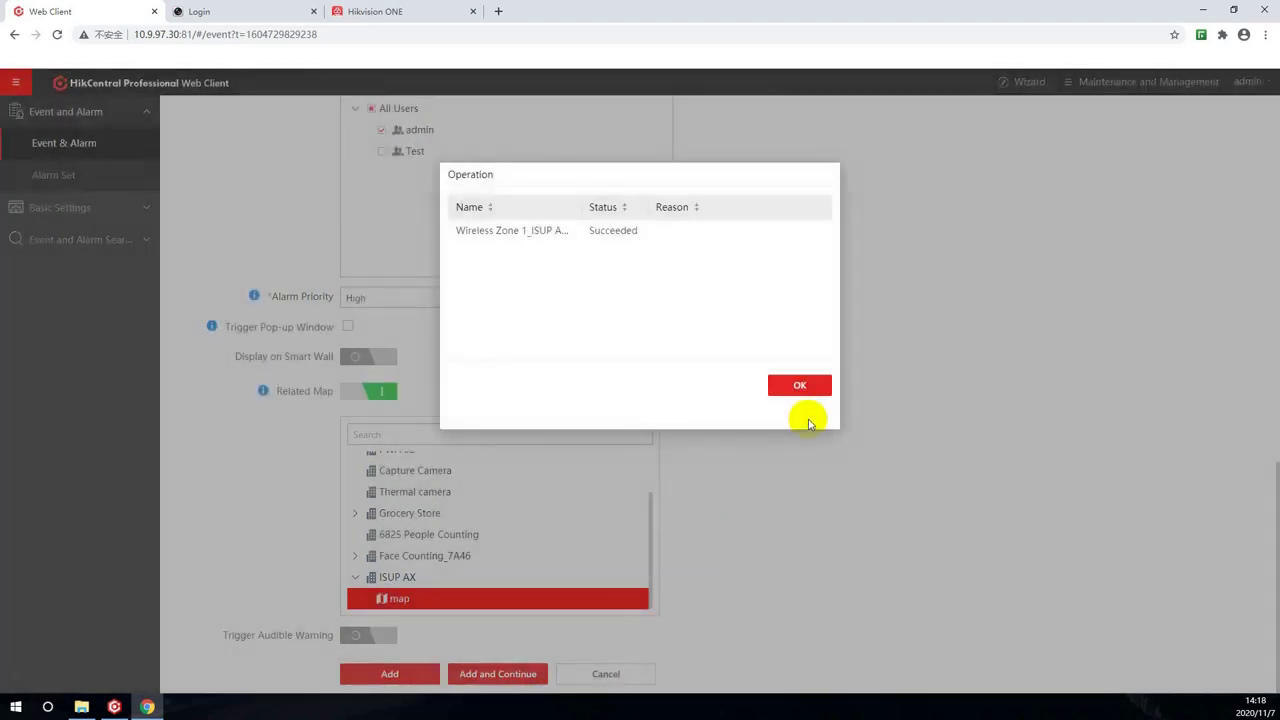
click(802, 398)
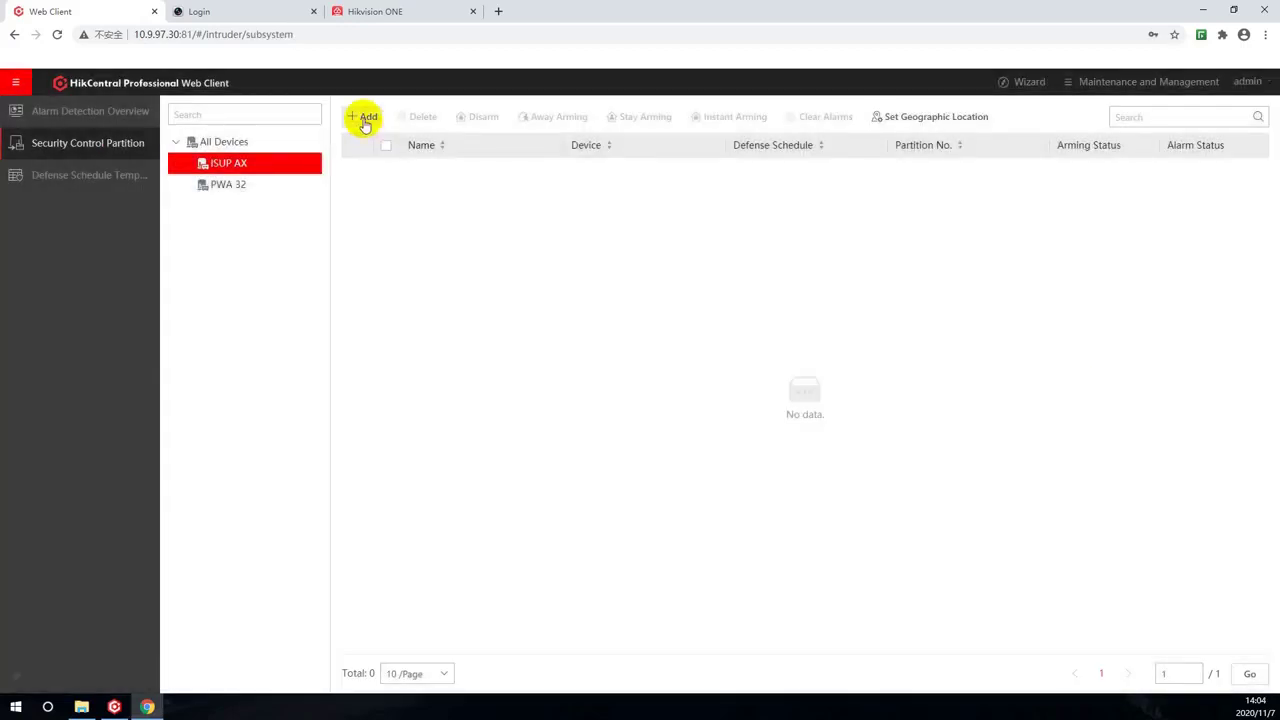
Step: Add Area 1 of ISUP AX as a security control partition and expand it to show its zones
click(365, 118)
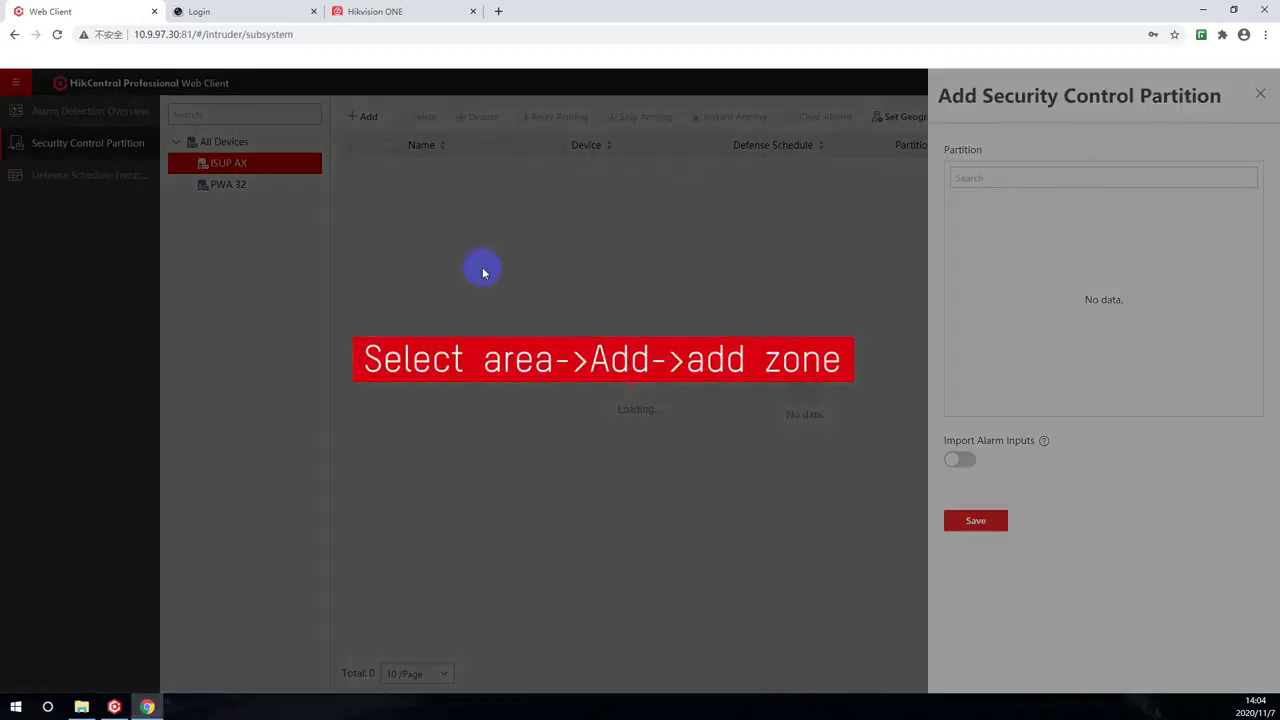
click(984, 223)
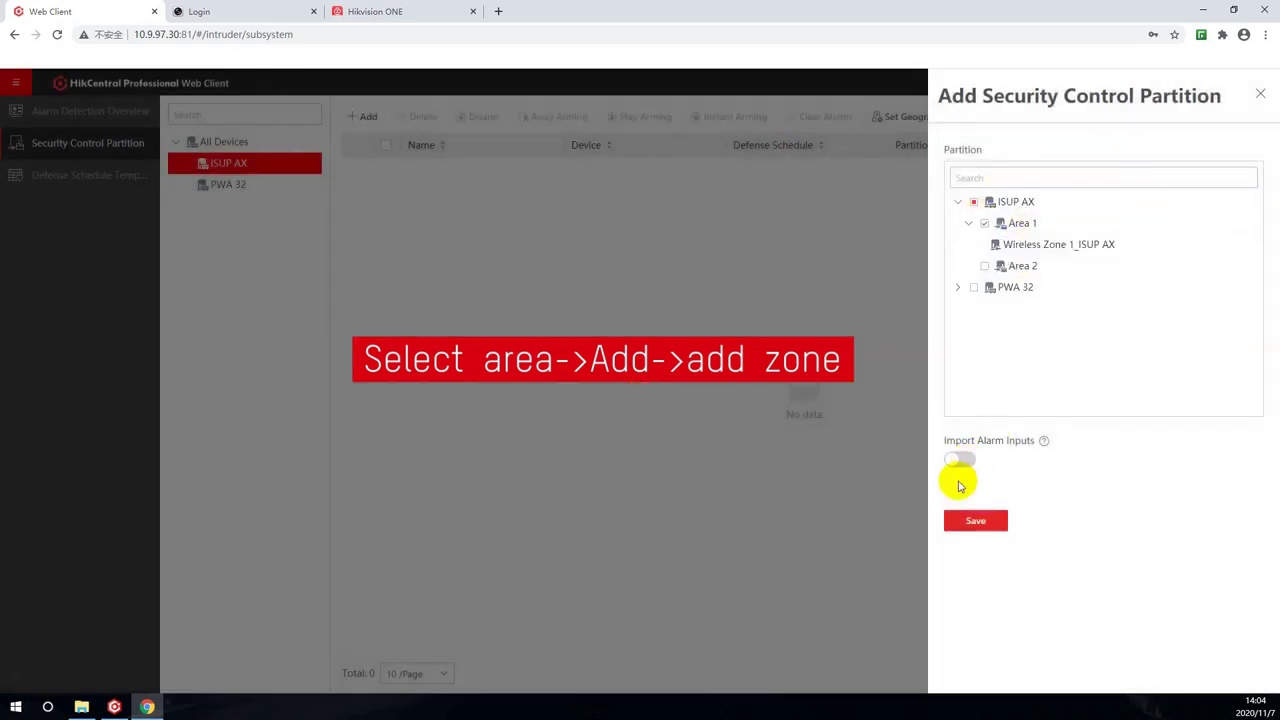
click(976, 524)
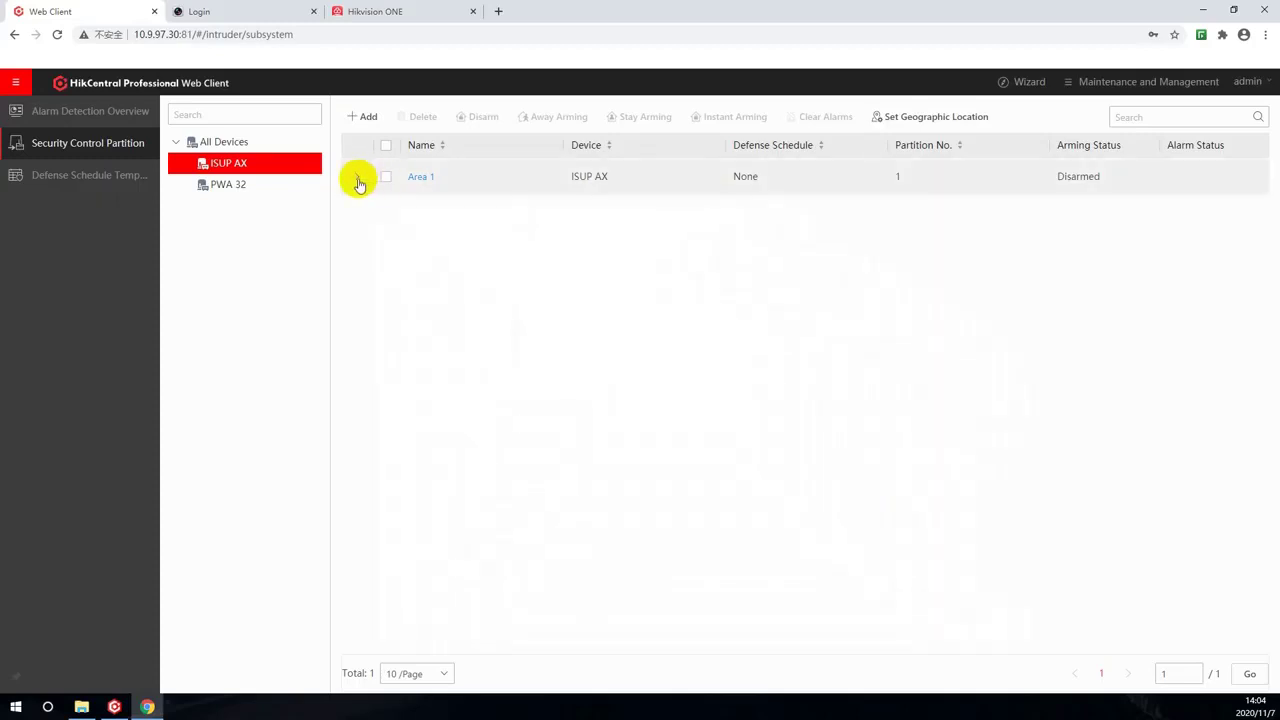
click(357, 178)
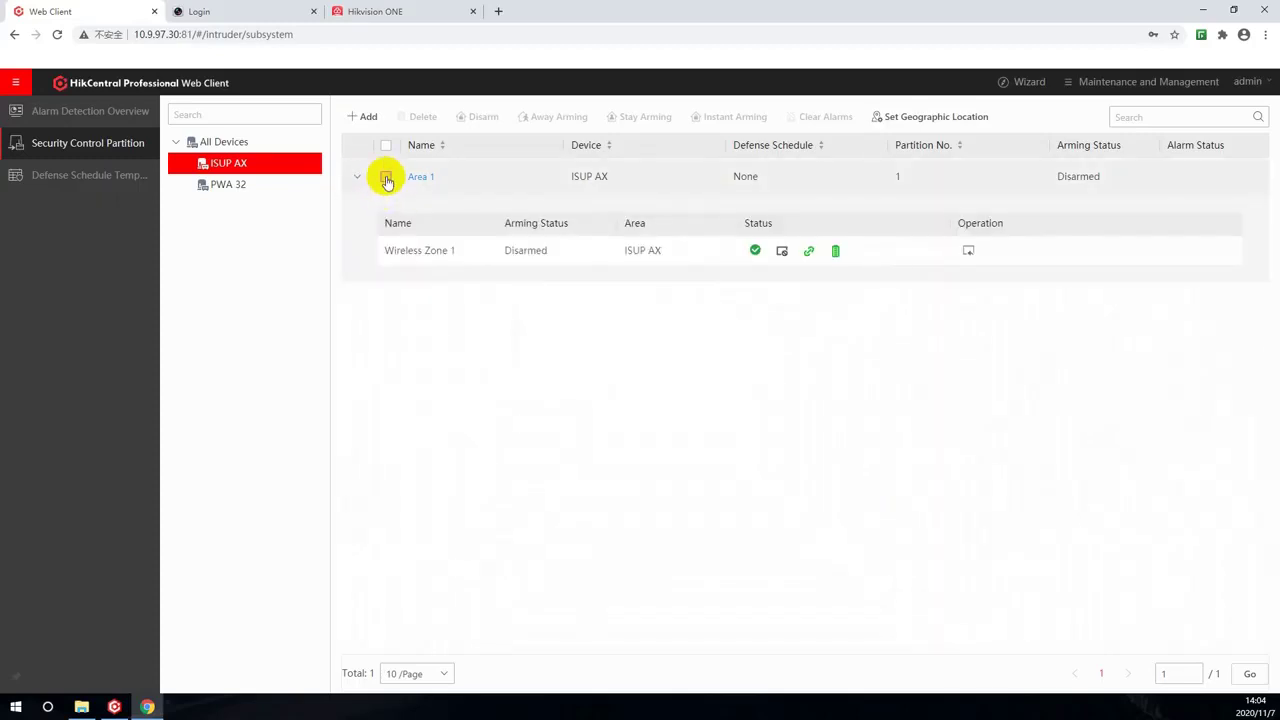
Step: Arm Area 1 of ISUP AX in away mode and inspect the triggered Wireless Zone 1_ISUP AX on the Control Client map
click(386, 178)
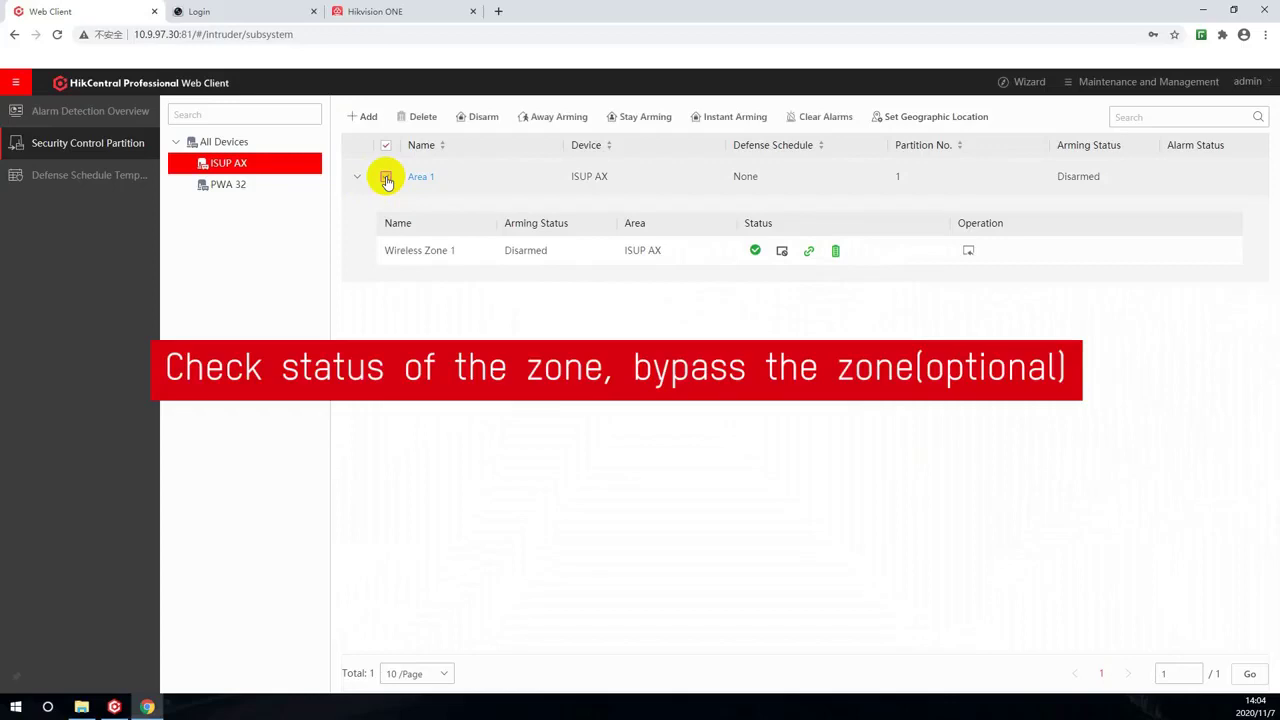
click(556, 120)
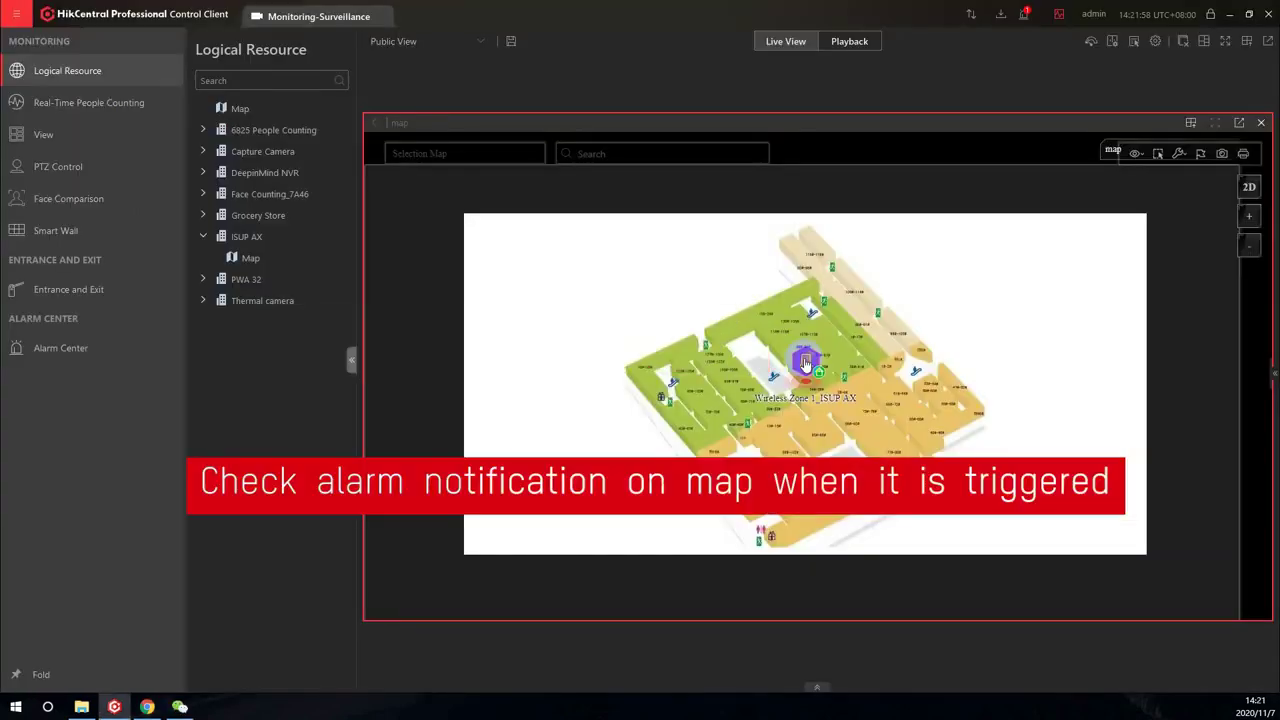
click(808, 361)
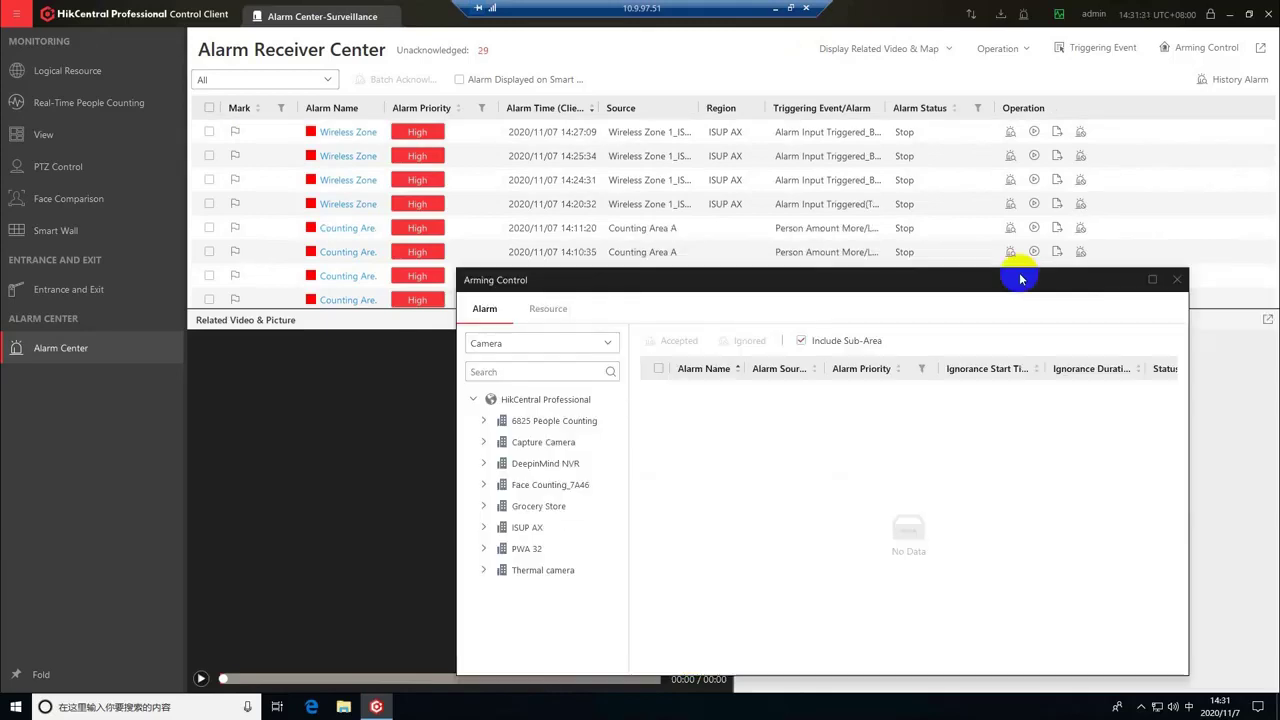
Step: Maximize the Arming Control window and away-arm Area 1 of ISUP AX from the Partition (Area) resources
double_click(1014, 271)
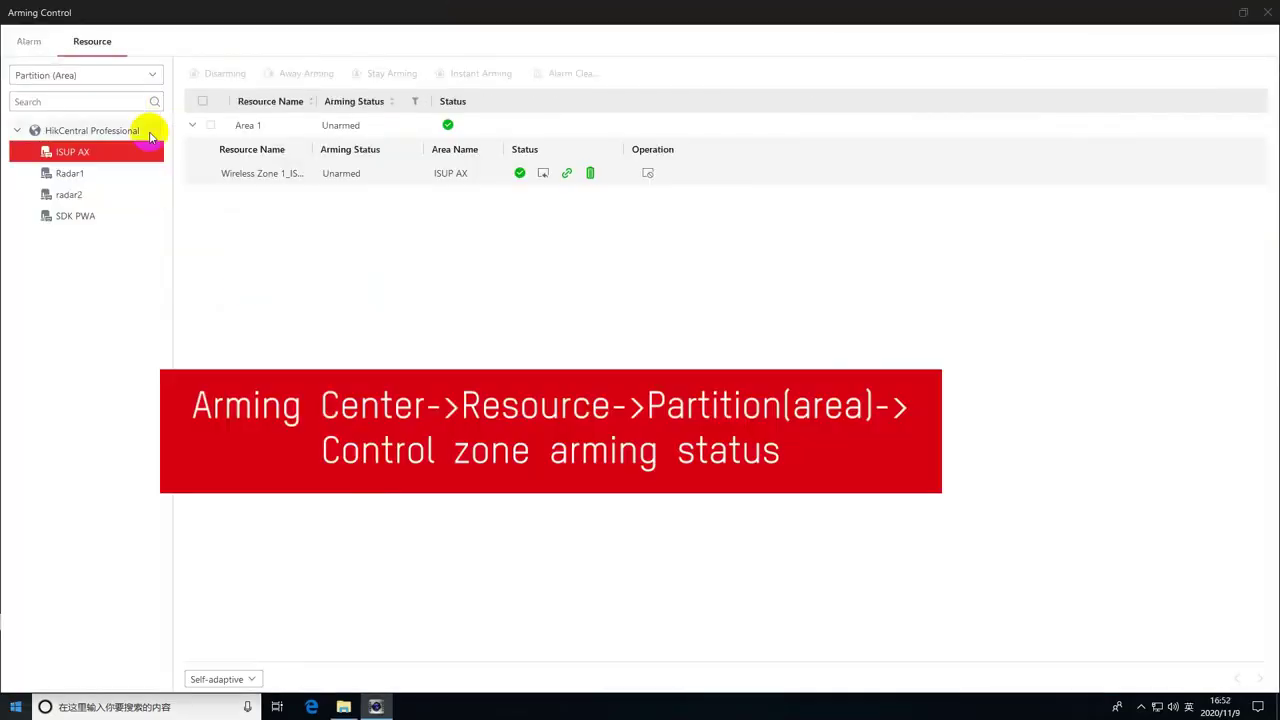
click(150, 75)
click(100, 150)
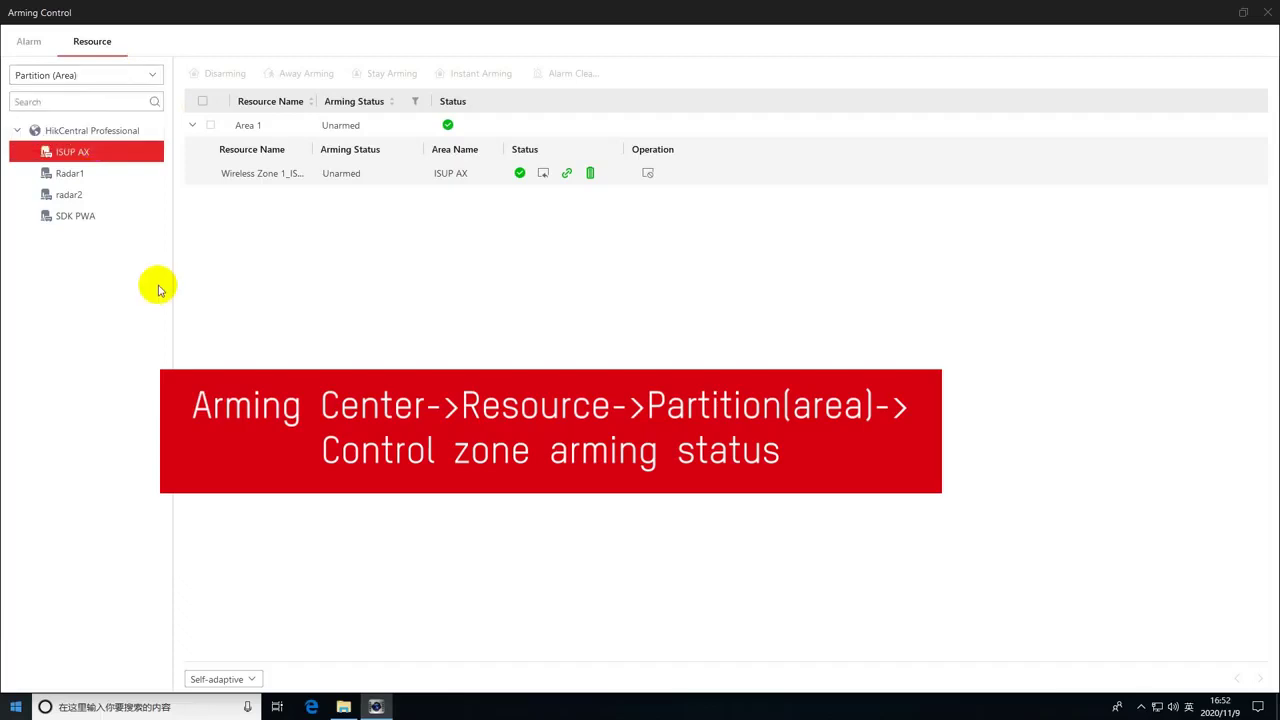
click(208, 124)
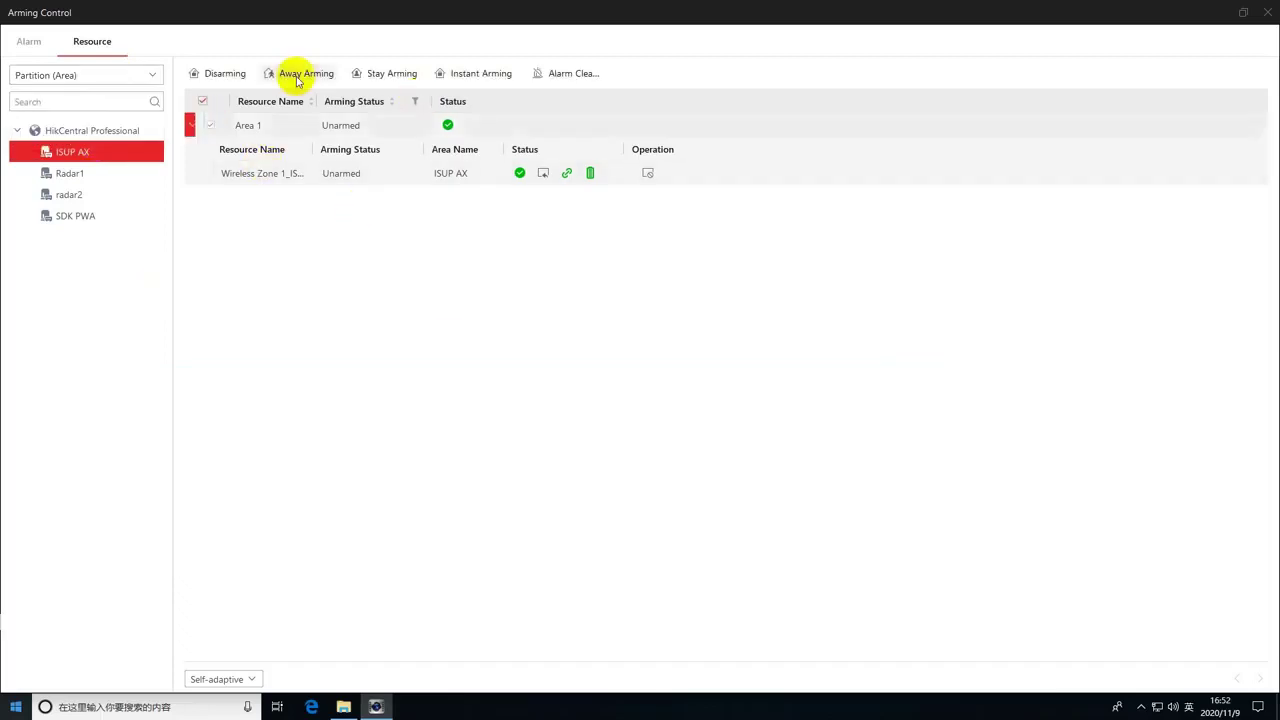
click(300, 73)
Step: Bypass Wireless Zone 1 of ISUP AX, restore it from bypass, and close the arming progress of Area 1
click(648, 172)
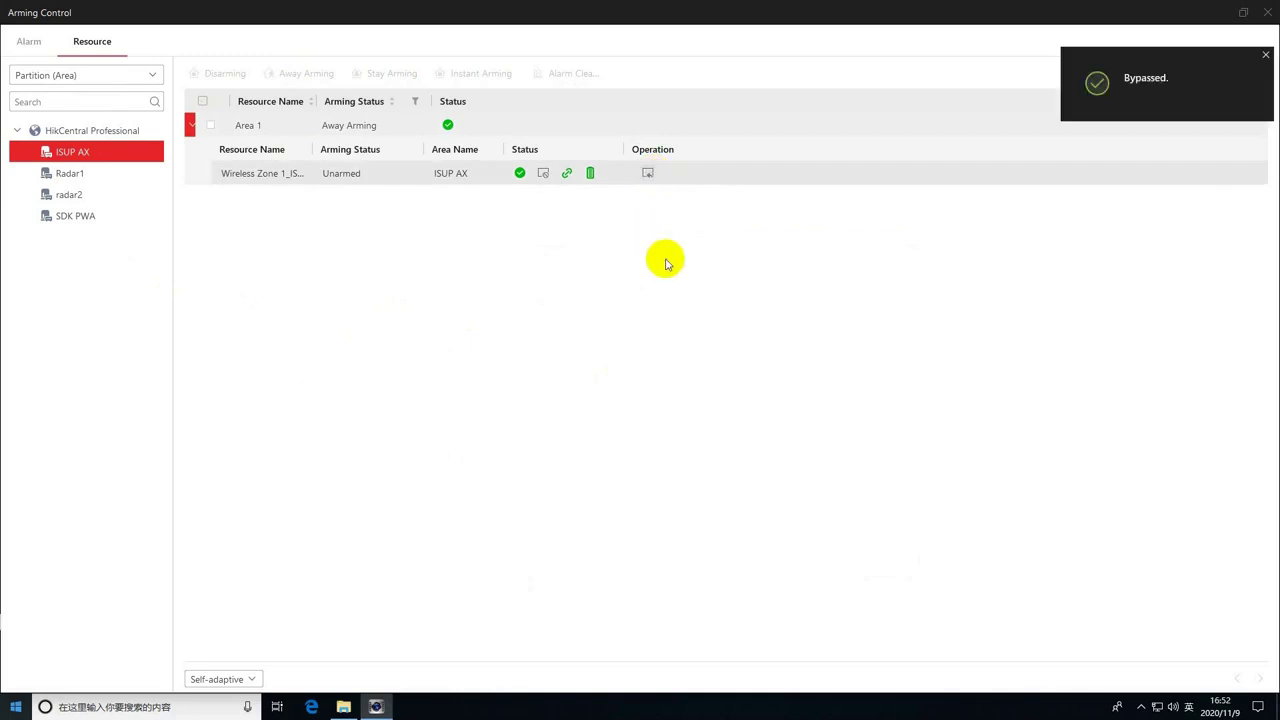
click(648, 172)
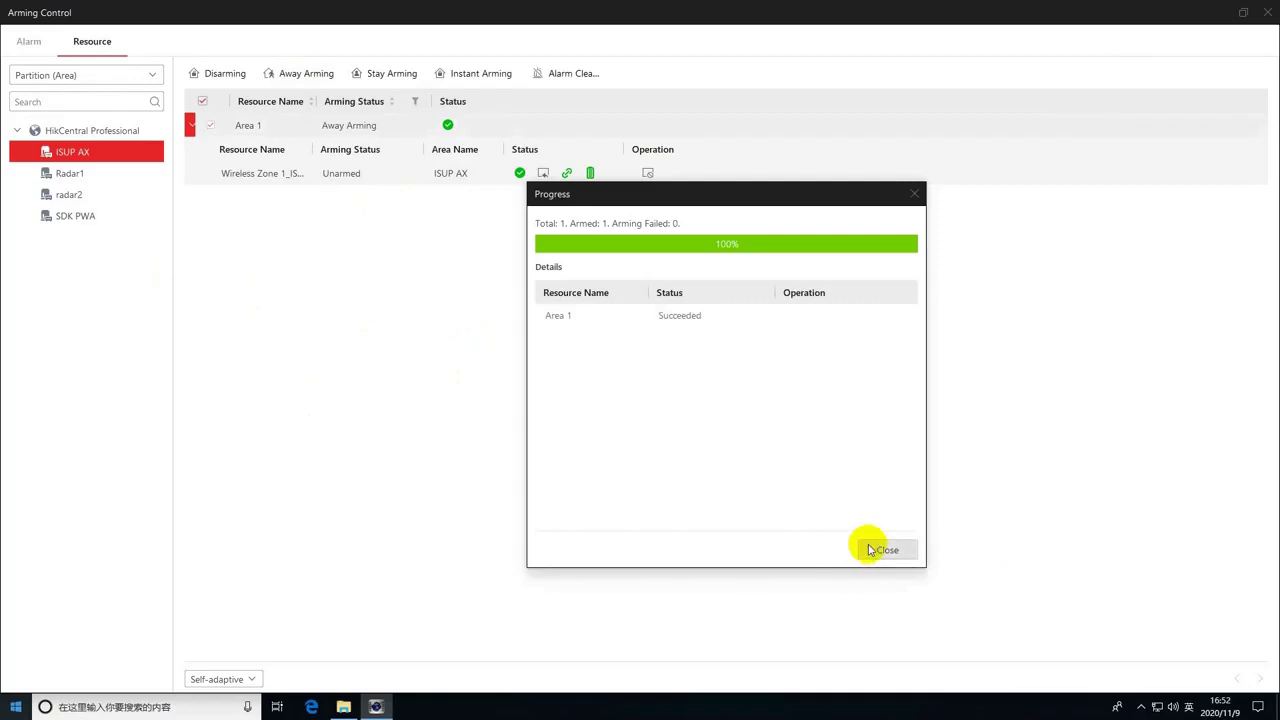
click(882, 548)
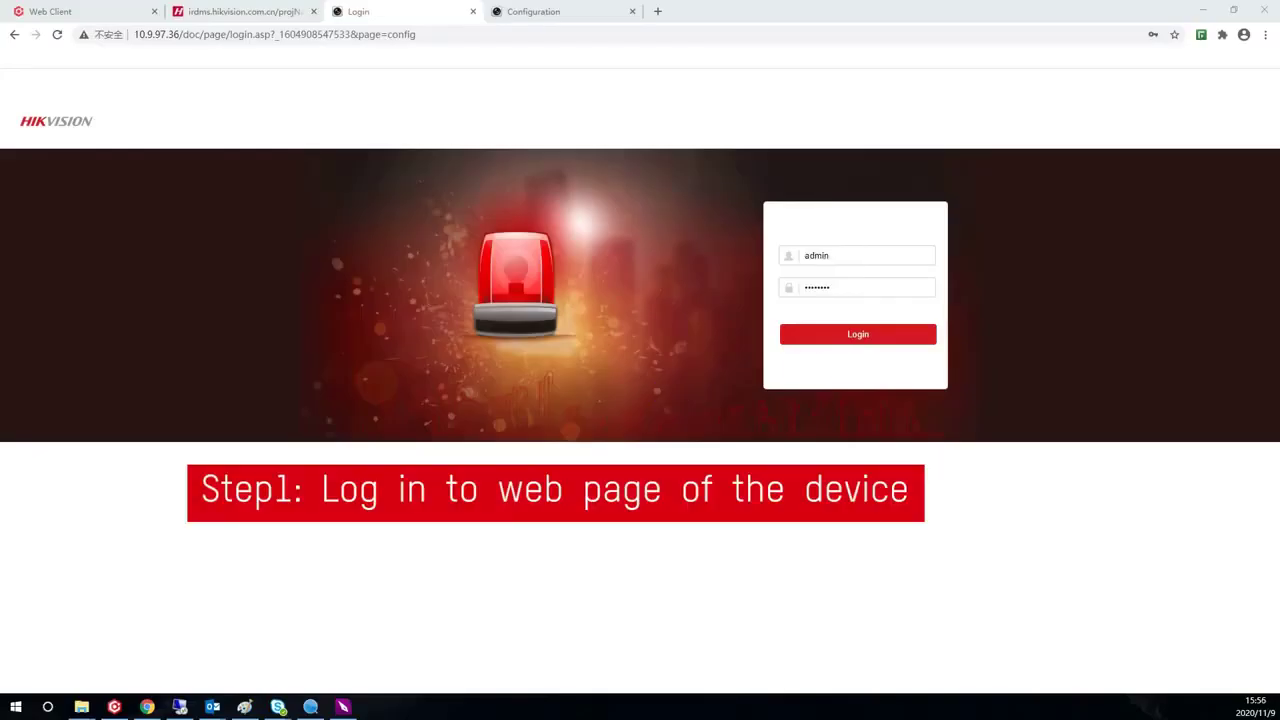
Step: Log in to the alarm panel's web page and review the type options in the settings of Wireless Zone 1
click(850, 337)
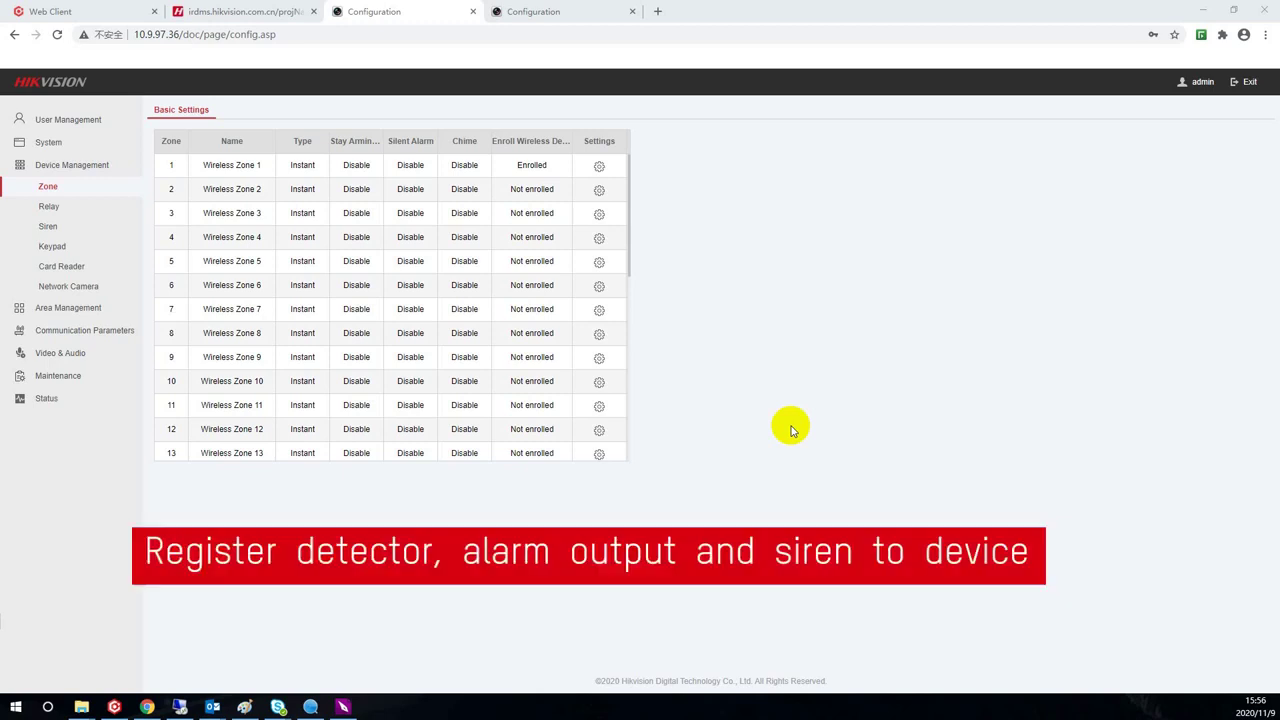
click(608, 178)
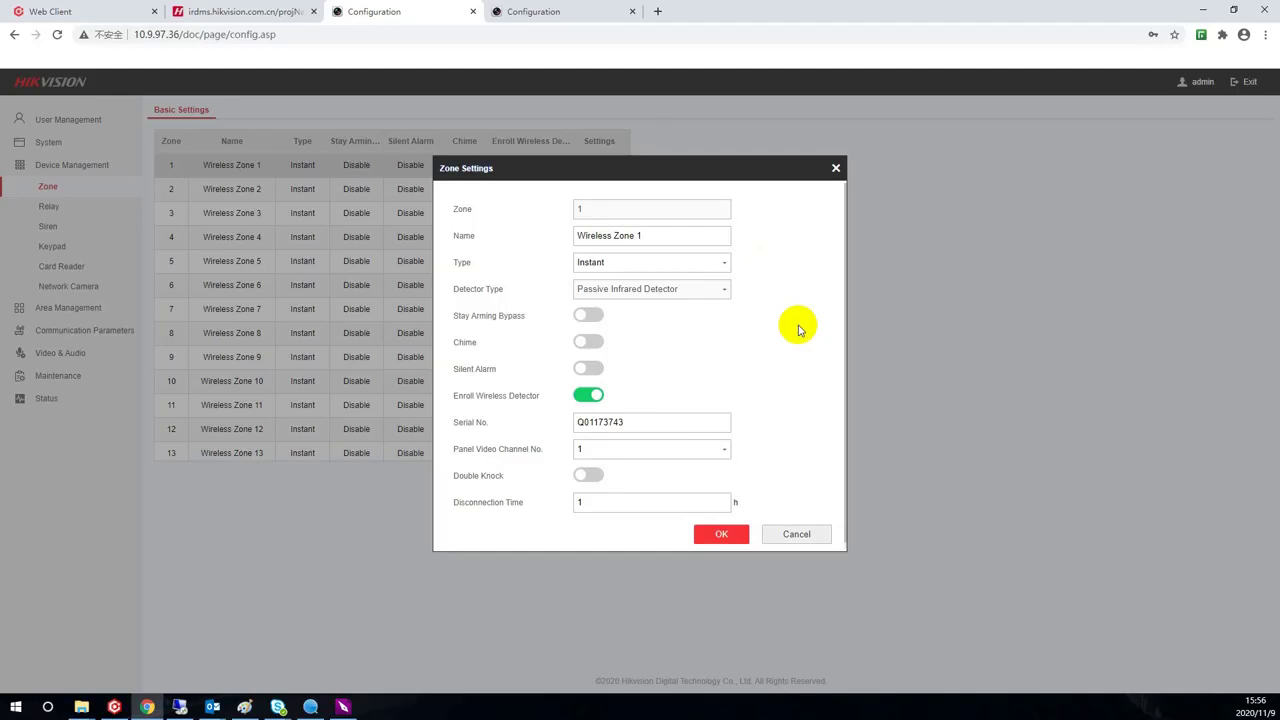
click(715, 263)
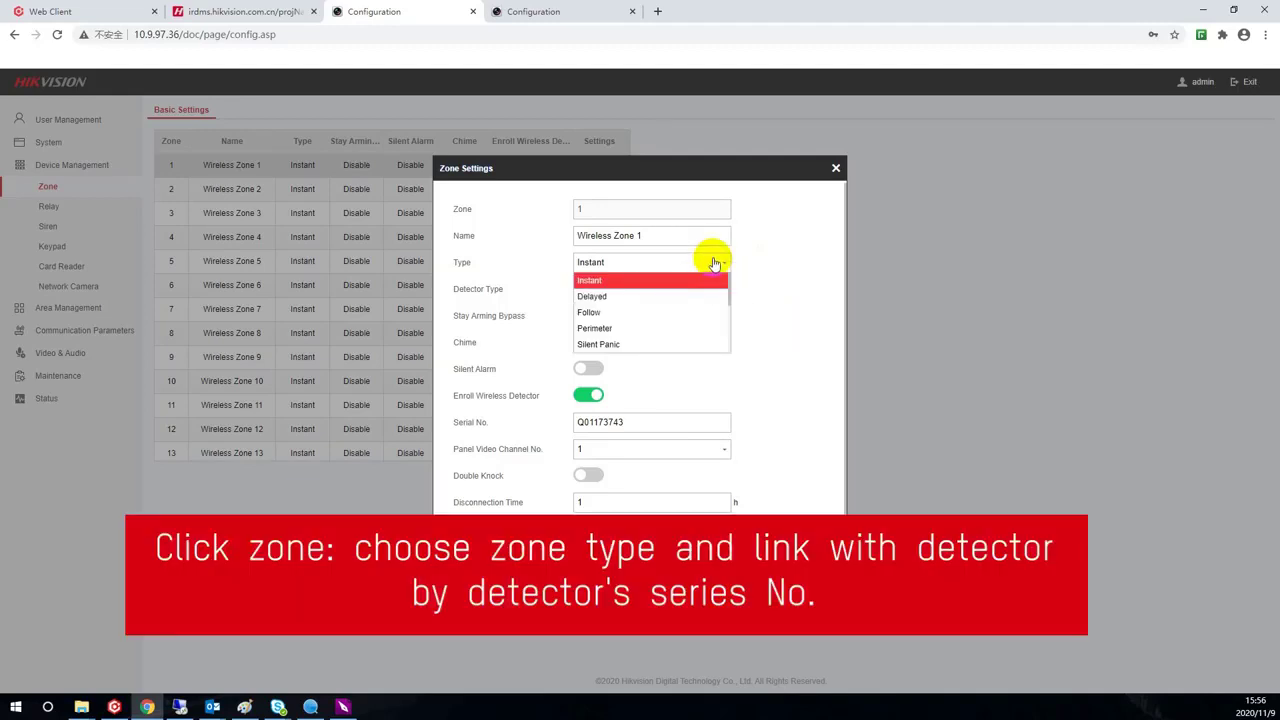
click(715, 263)
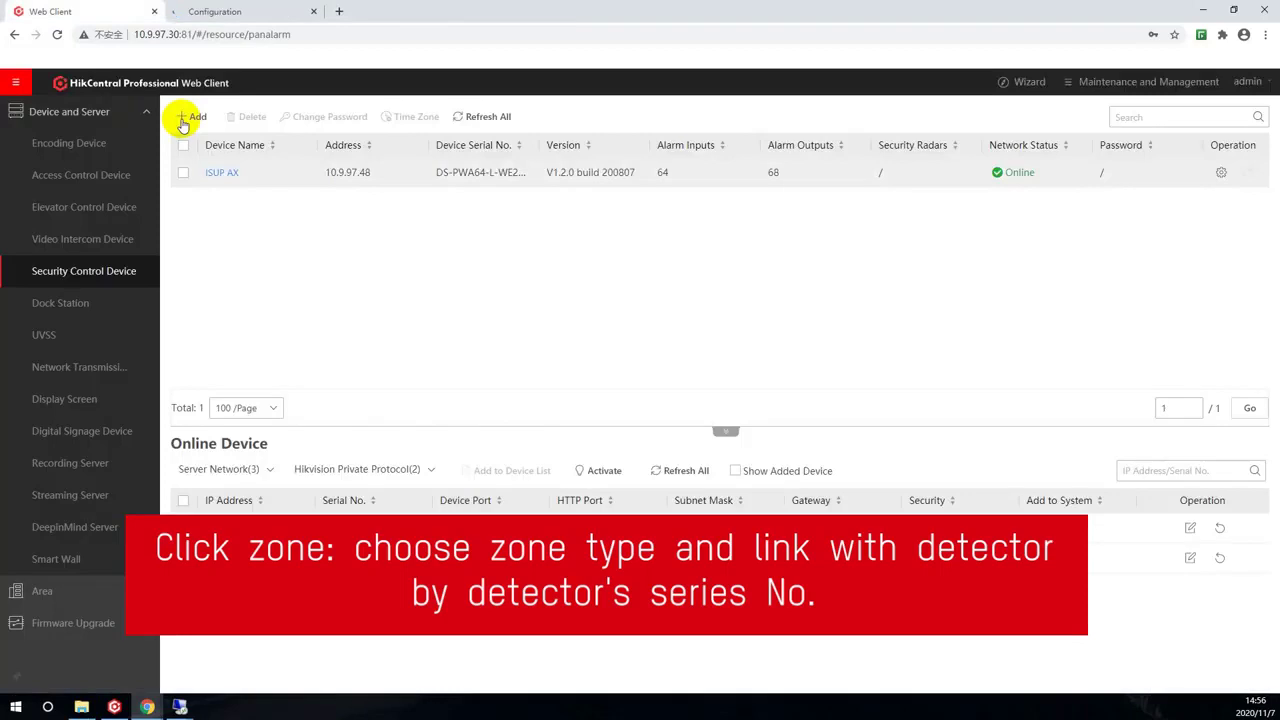
Step: Add the SDK PWA panel as a security control device with an area created by device name
click(190, 117)
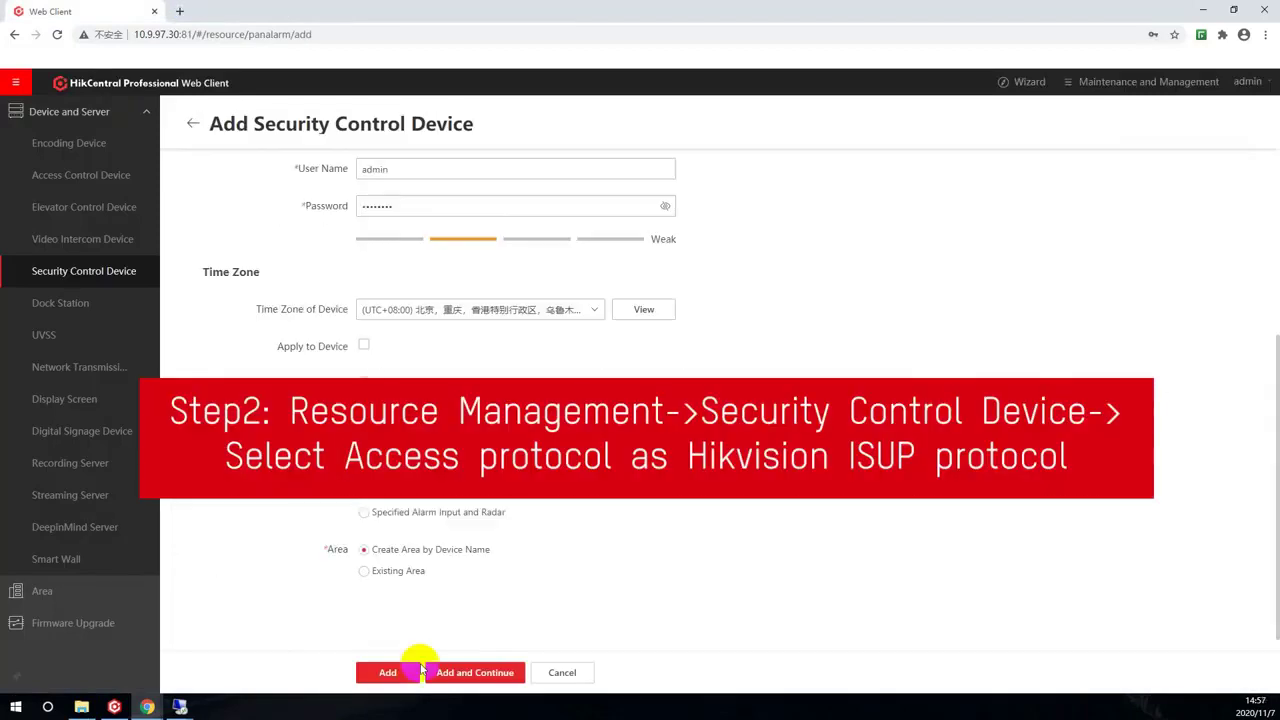
click(405, 670)
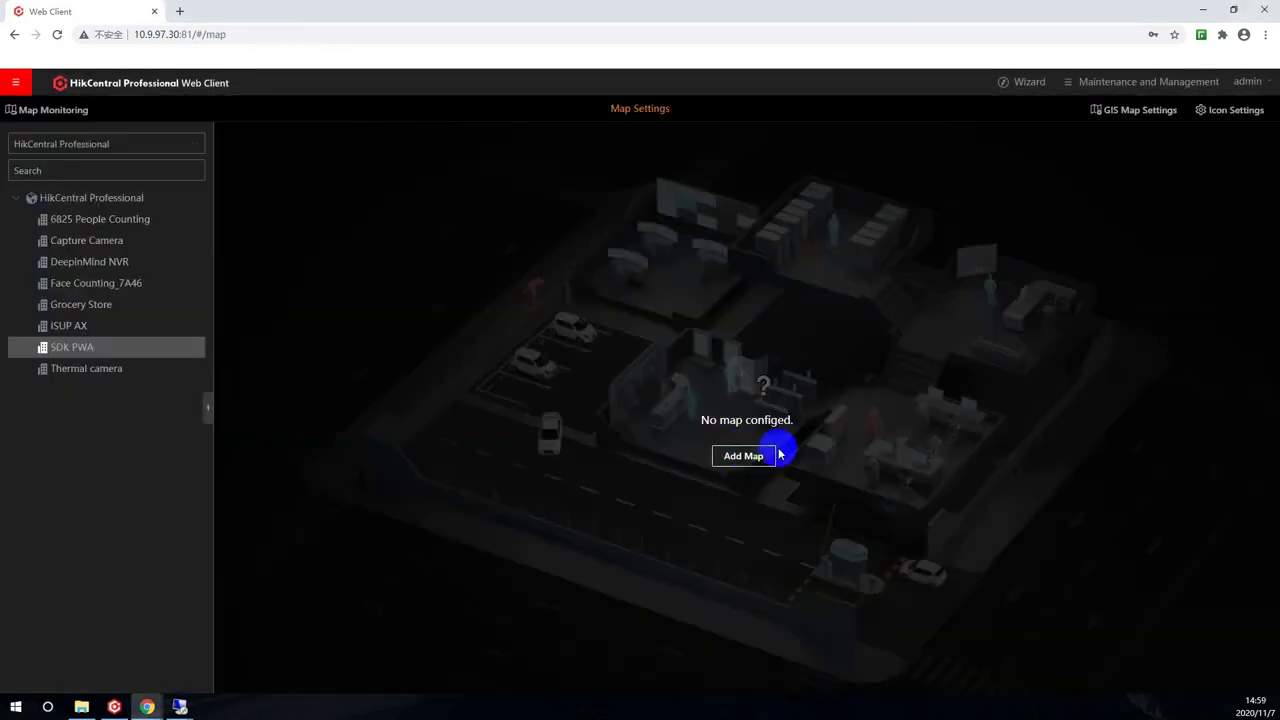
Step: Add a map to the SDK PWA area in the map settings
click(766, 455)
click(1230, 237)
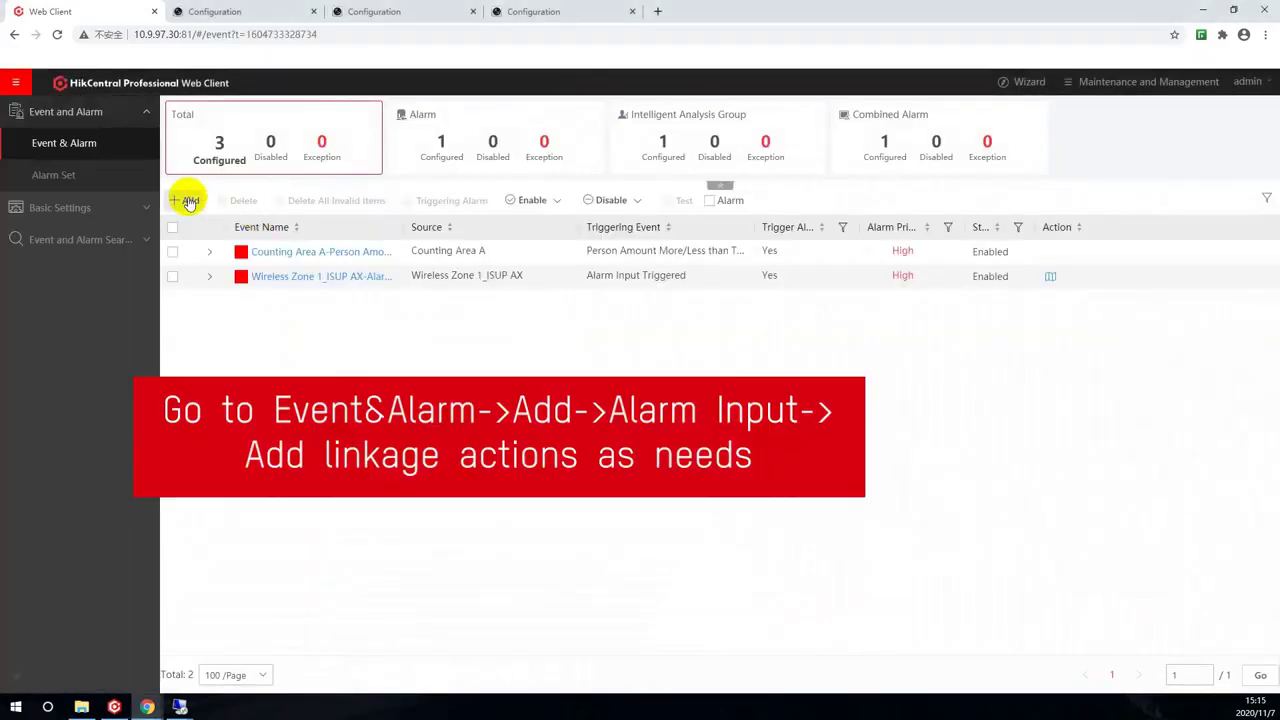
Step: Start a new event and alarm for Alarm Input Triggered with Wireless Zone 1_SDK PWA as the source
click(190, 201)
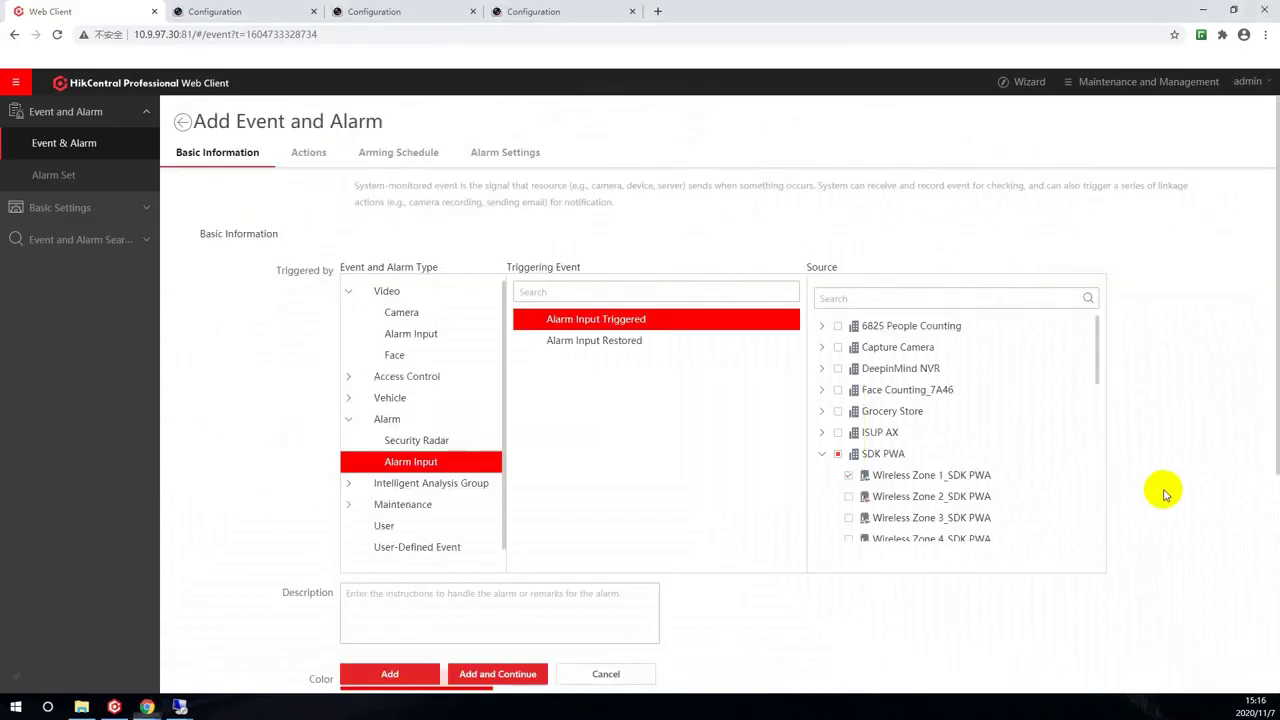
scroll(1163, 493, down, 3)
scroll(1163, 493, down, 1)
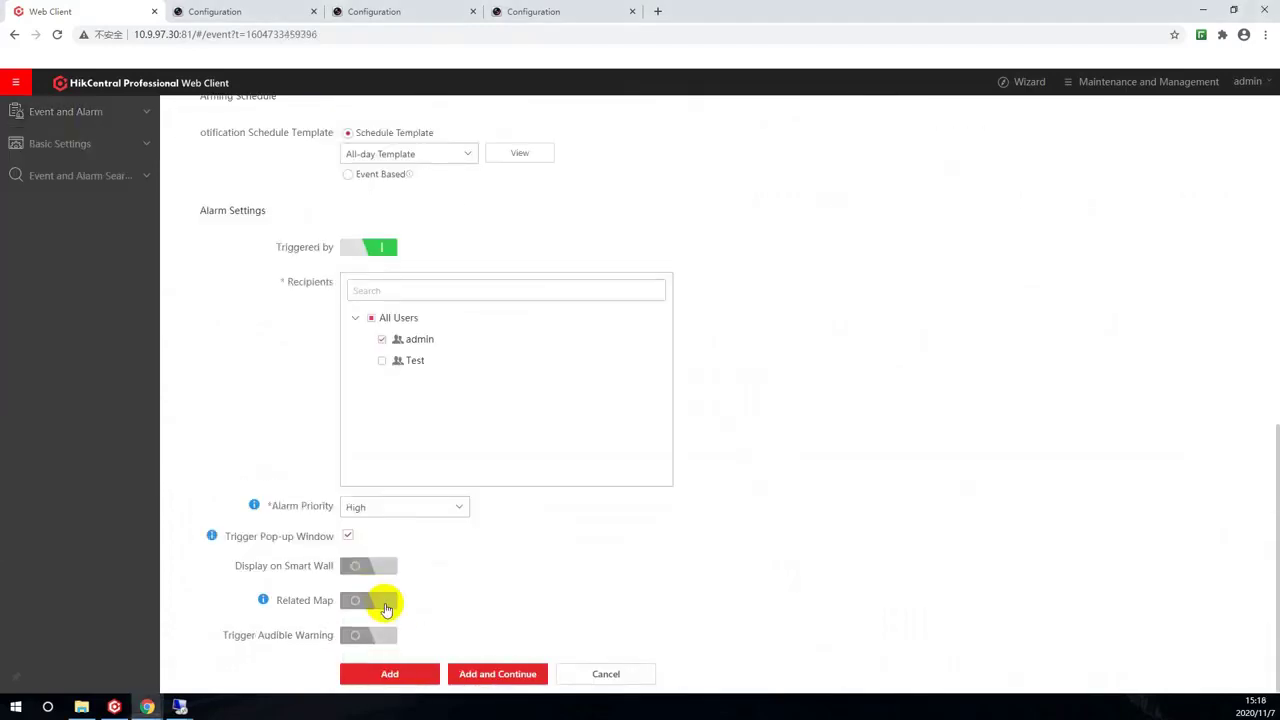
Step: Enable the related map in the alarm settings, link the SDK PWA area's map, and add the event and alarm
click(386, 602)
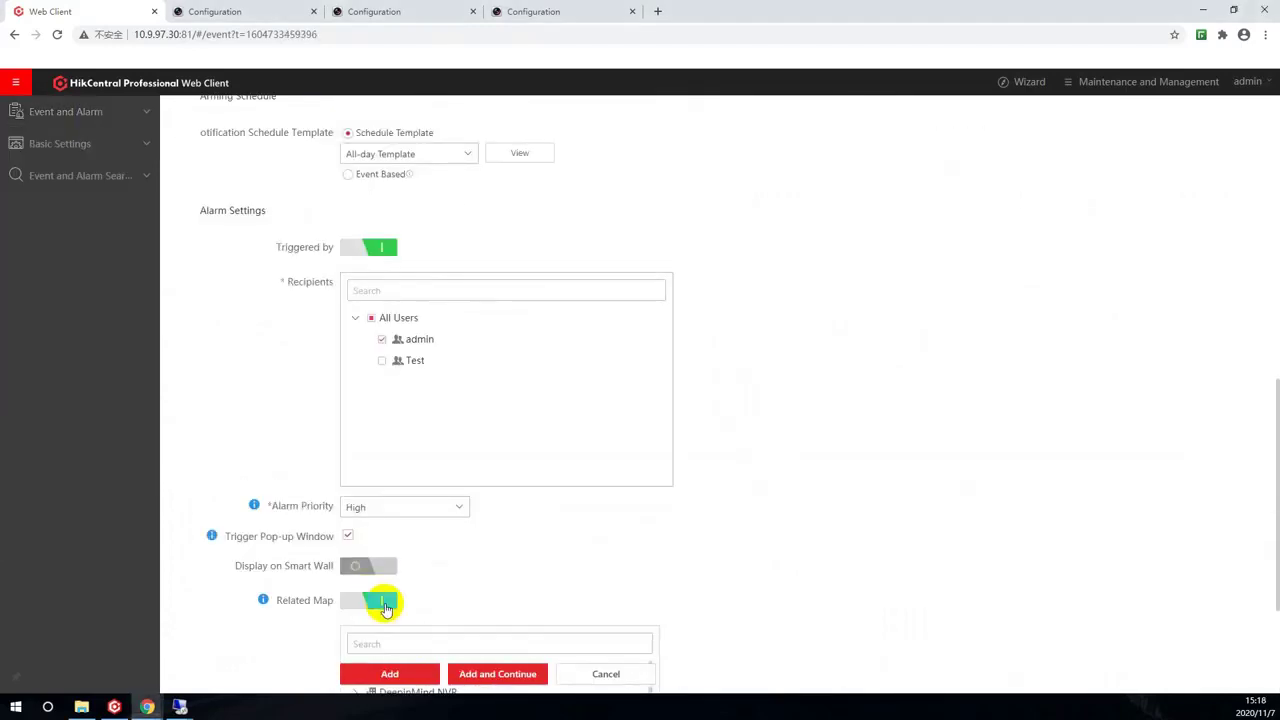
scroll(386, 608, down, 2)
scroll(430, 570, down, 2)
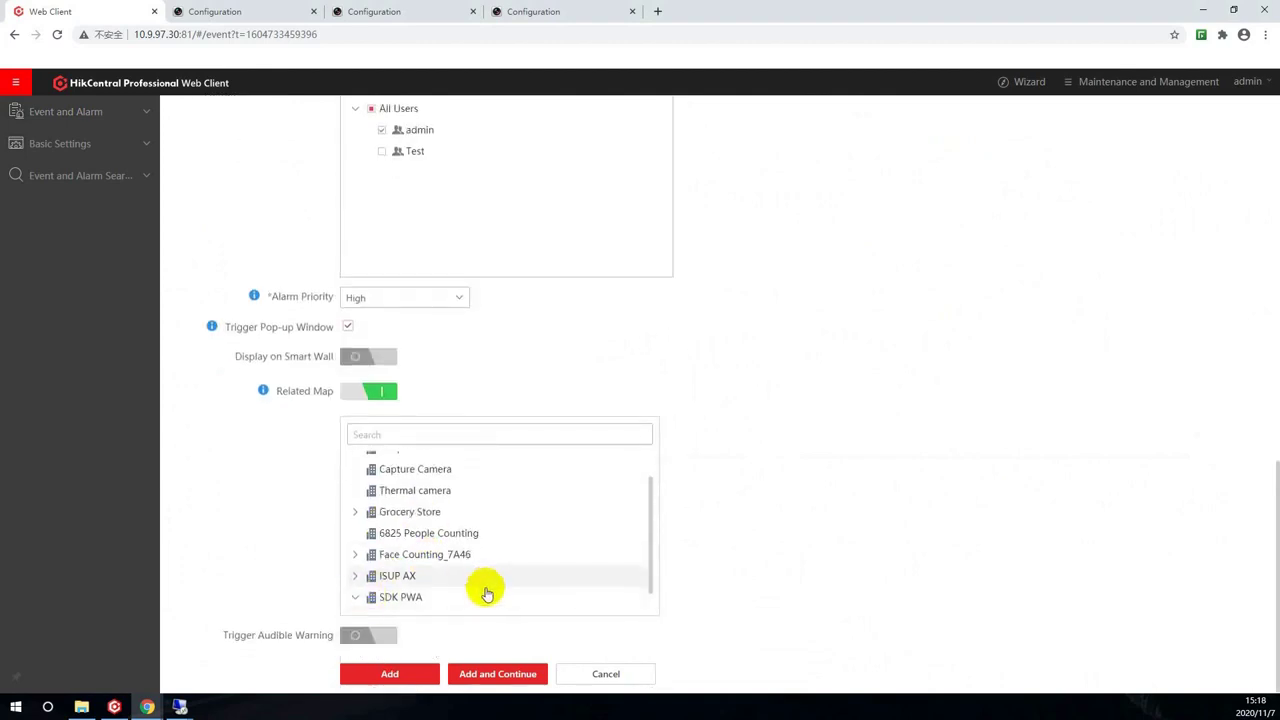
click(487, 592)
click(425, 605)
click(390, 674)
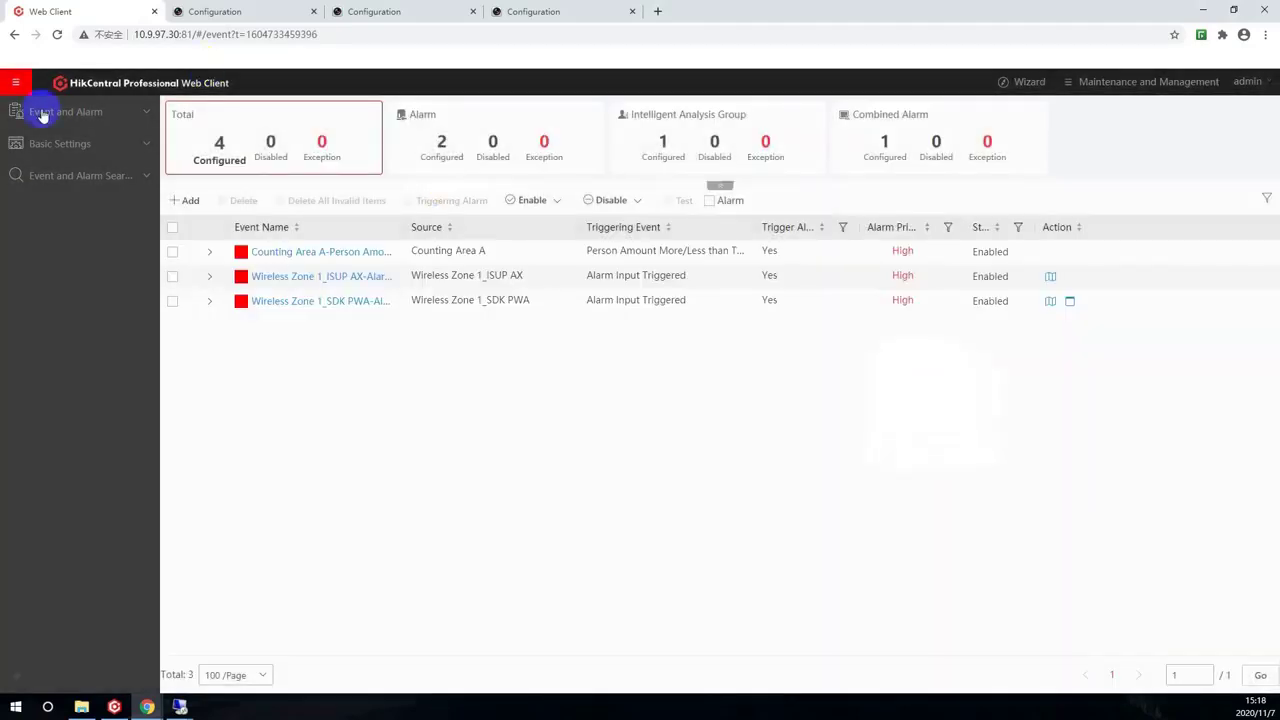
Step: Add Area 1 of SDK PWA as a security control partition and arm it in away mode
click(22, 86)
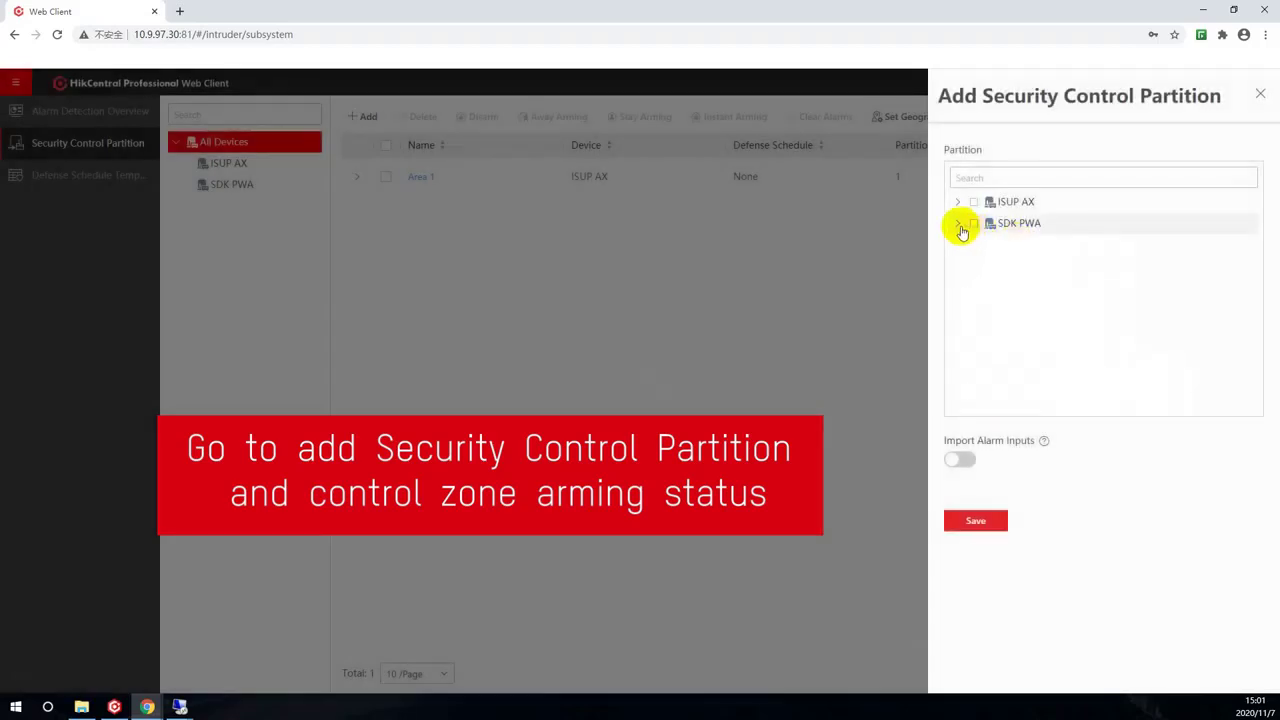
click(958, 226)
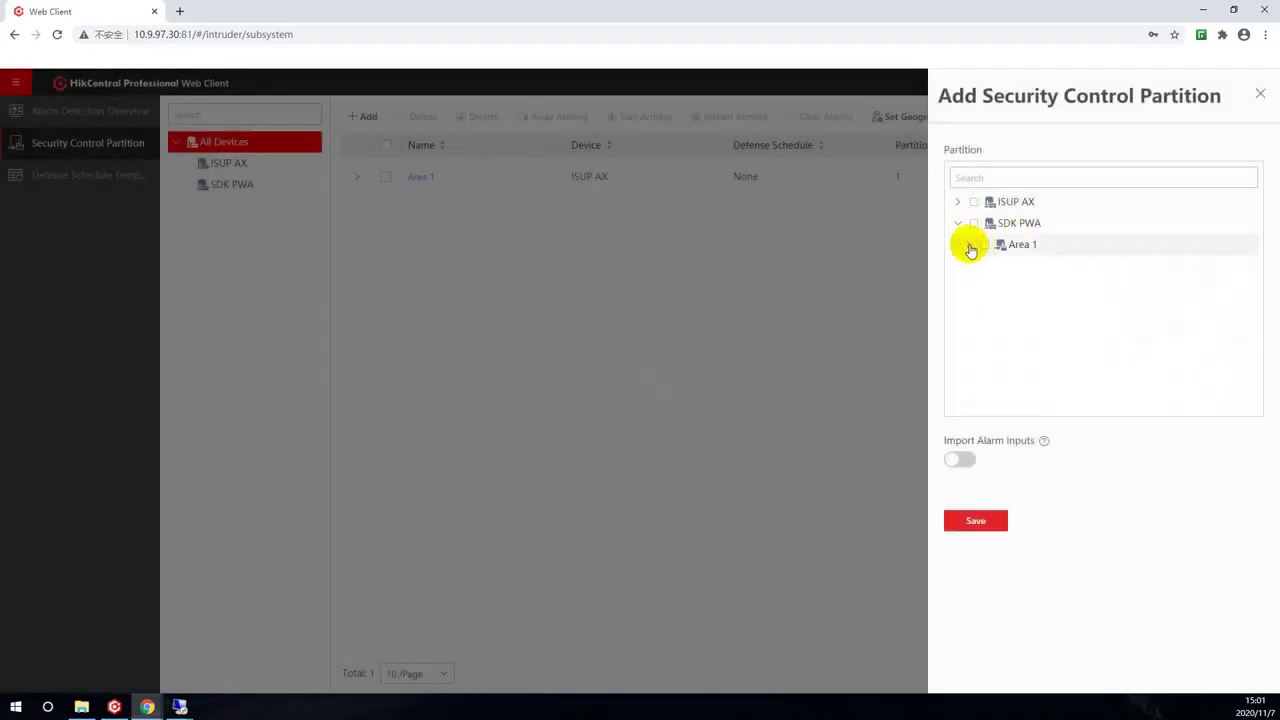
click(970, 245)
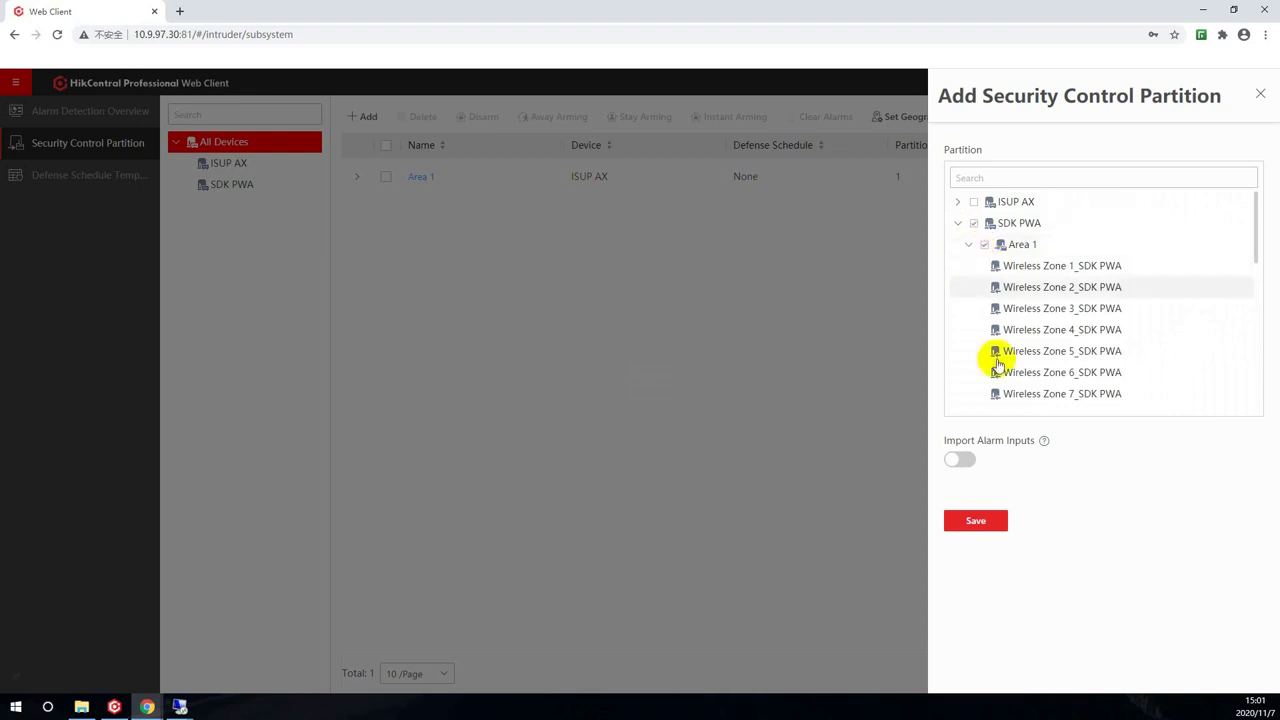
click(976, 521)
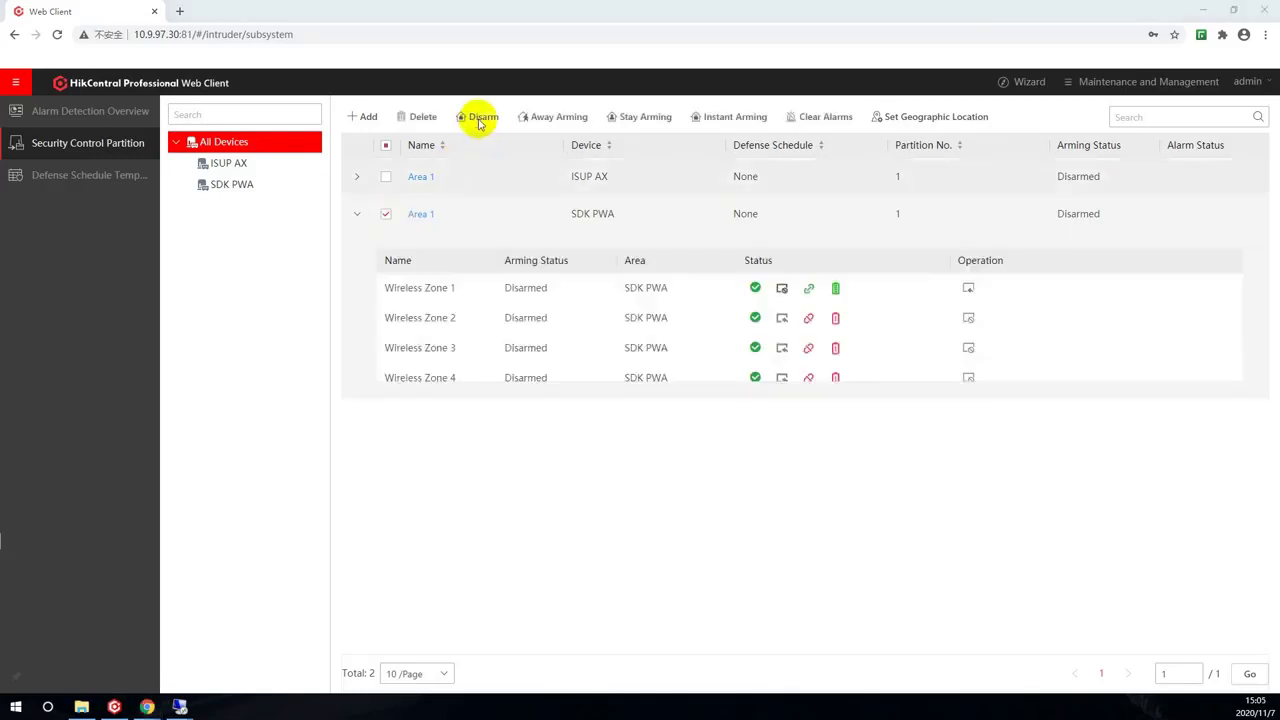
click(552, 117)
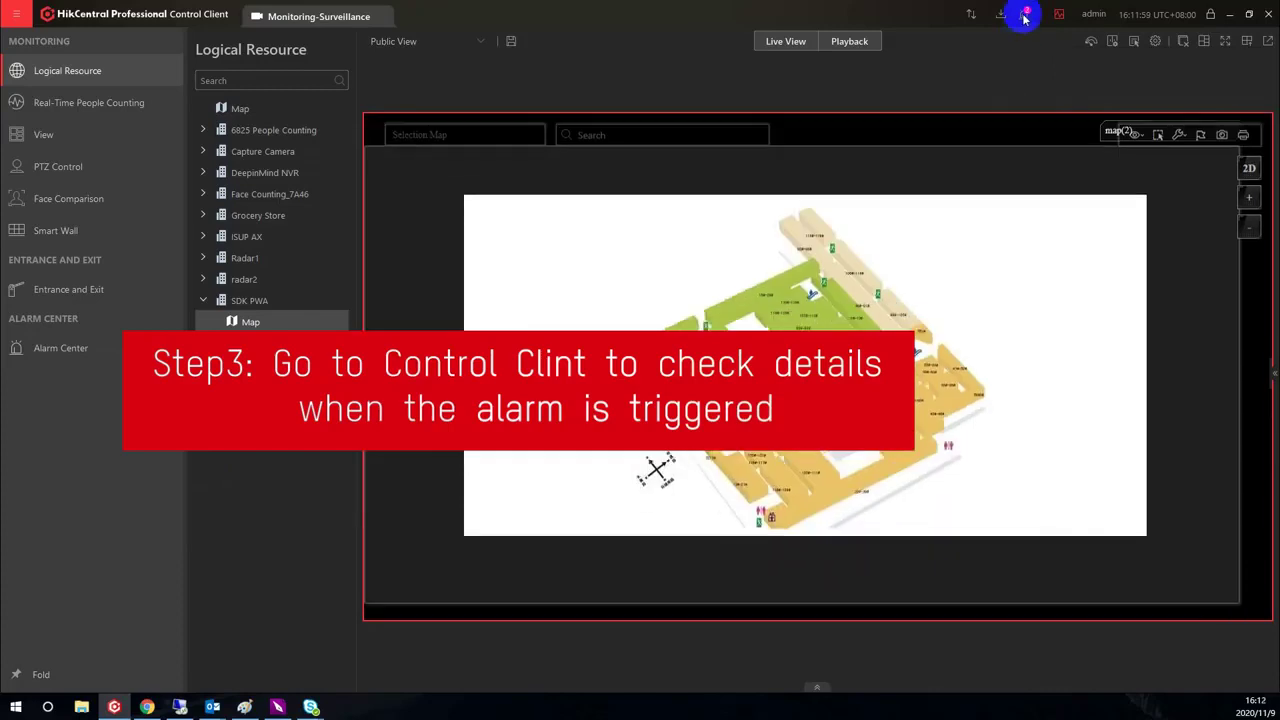
Step: Open the alarm notifications in the Control Client and examine the alarm information and map for Wireless Zone 1_SDK PWA
click(1025, 15)
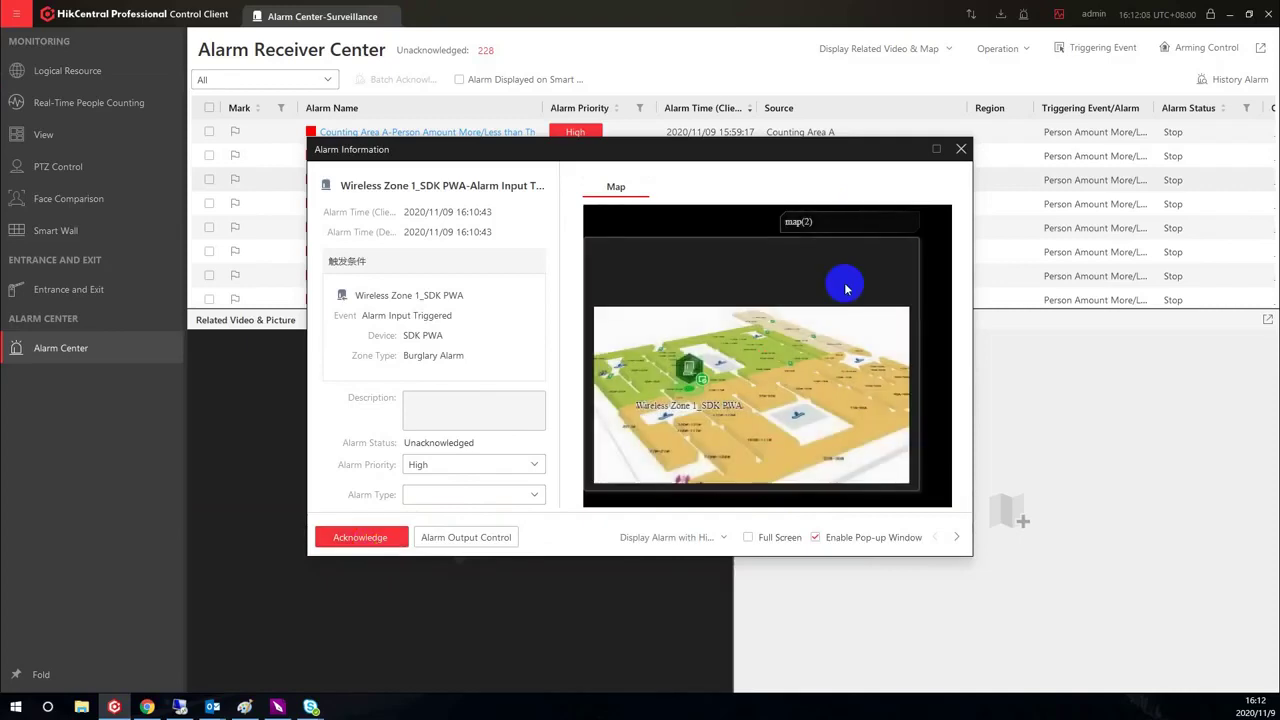
click(960, 150)
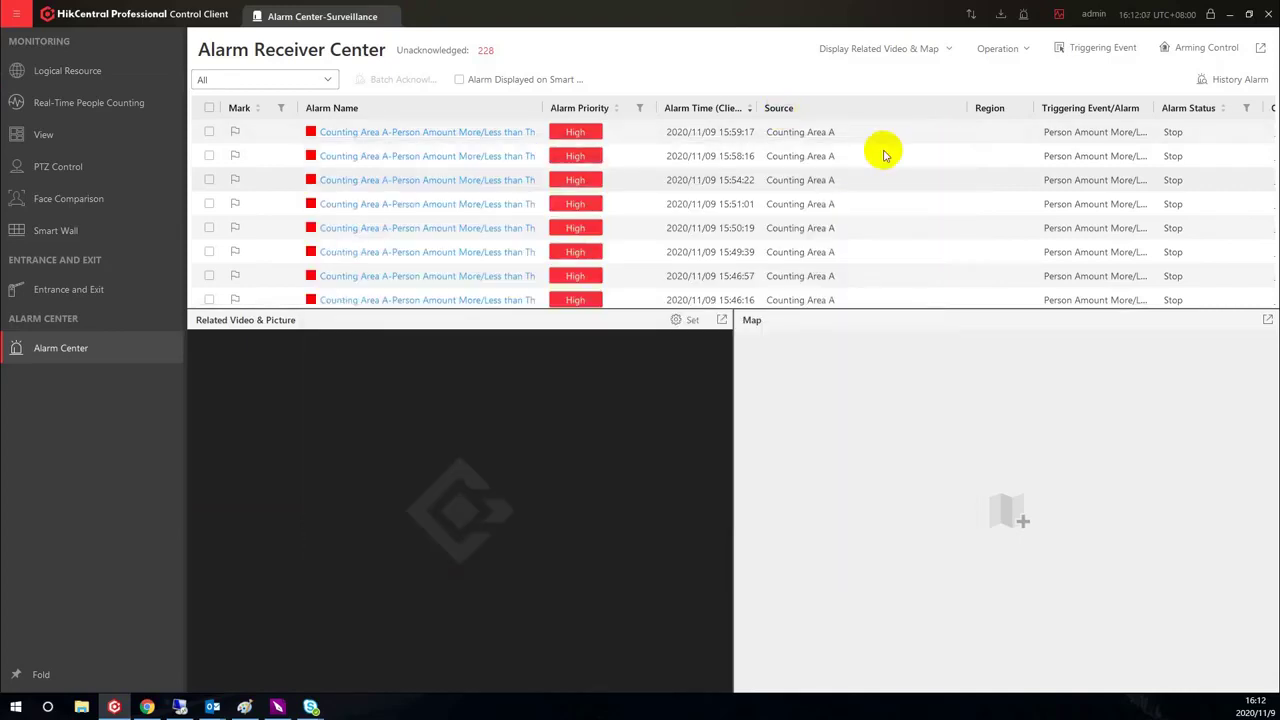
double_click(823, 138)
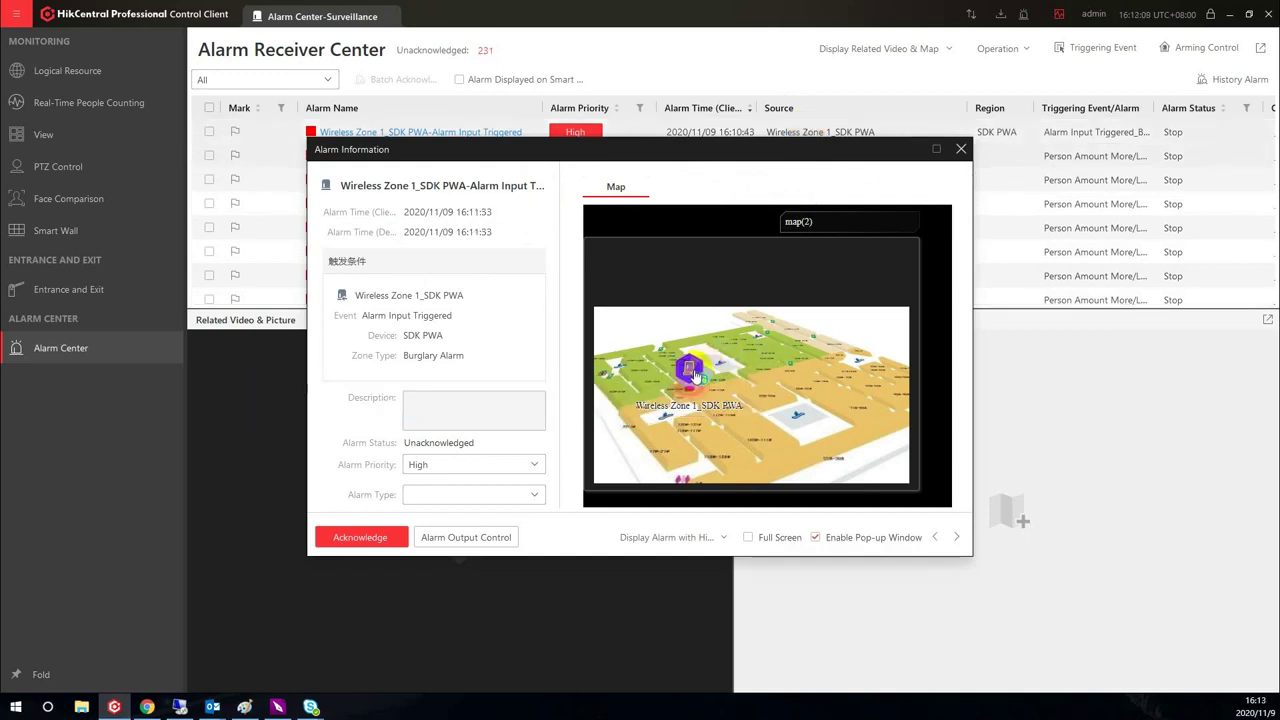
Step: Show the bypass and acknowledgement options of Wireless Zone 1_SDK PWA on the alarm map, and open Arming Control
right_click(695, 375)
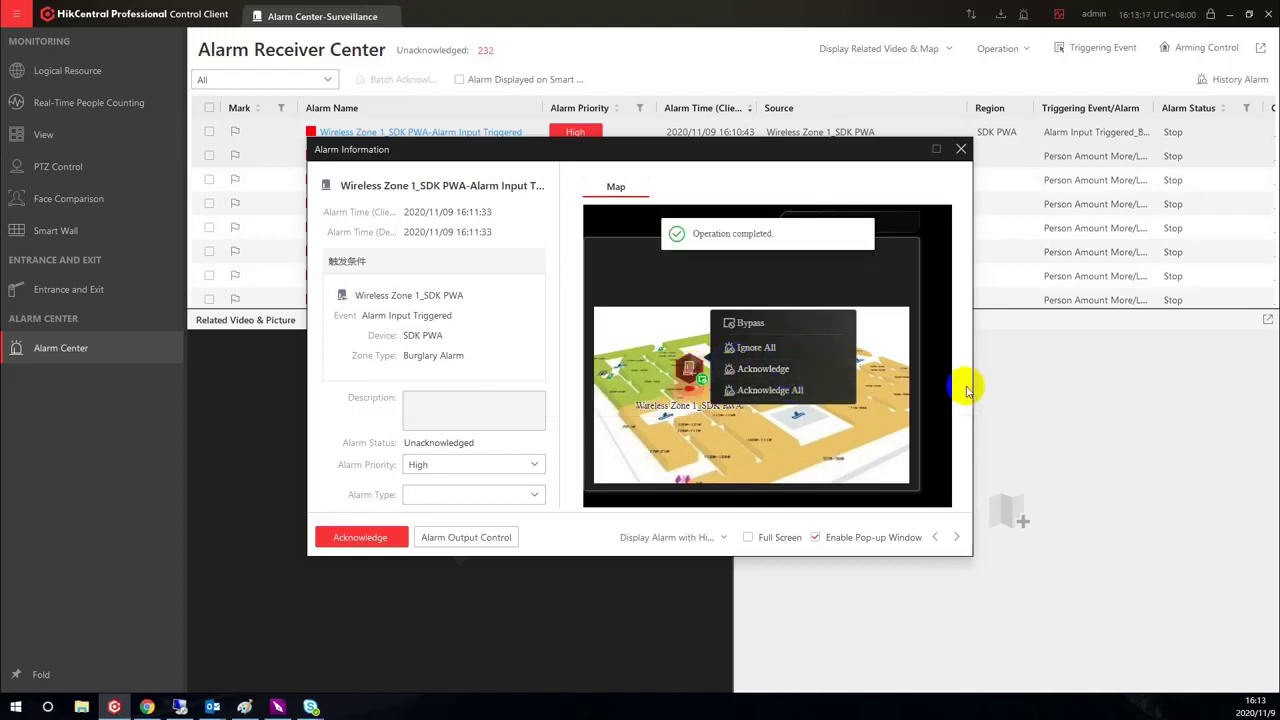
click(961, 149)
click(1205, 50)
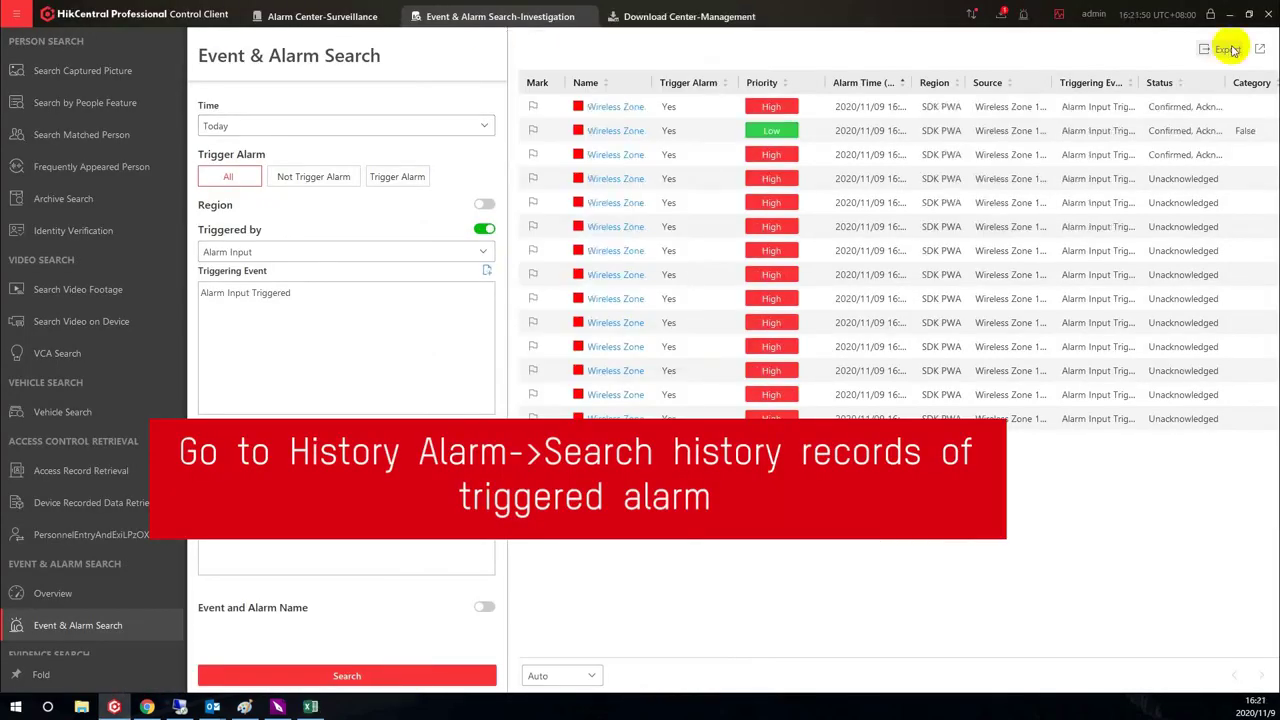
Step: Export today's alarm input records of Wireless Zone 1_SDK PWA in Excel format
click(1231, 49)
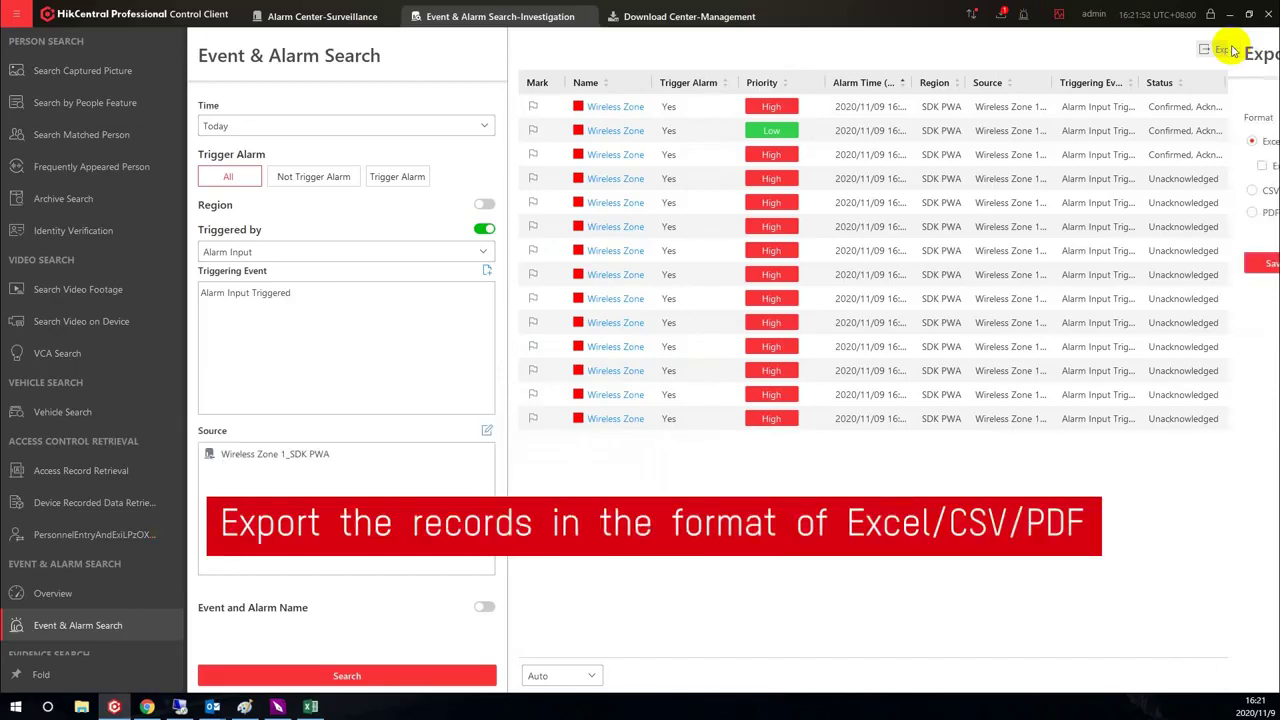
click(1090, 268)
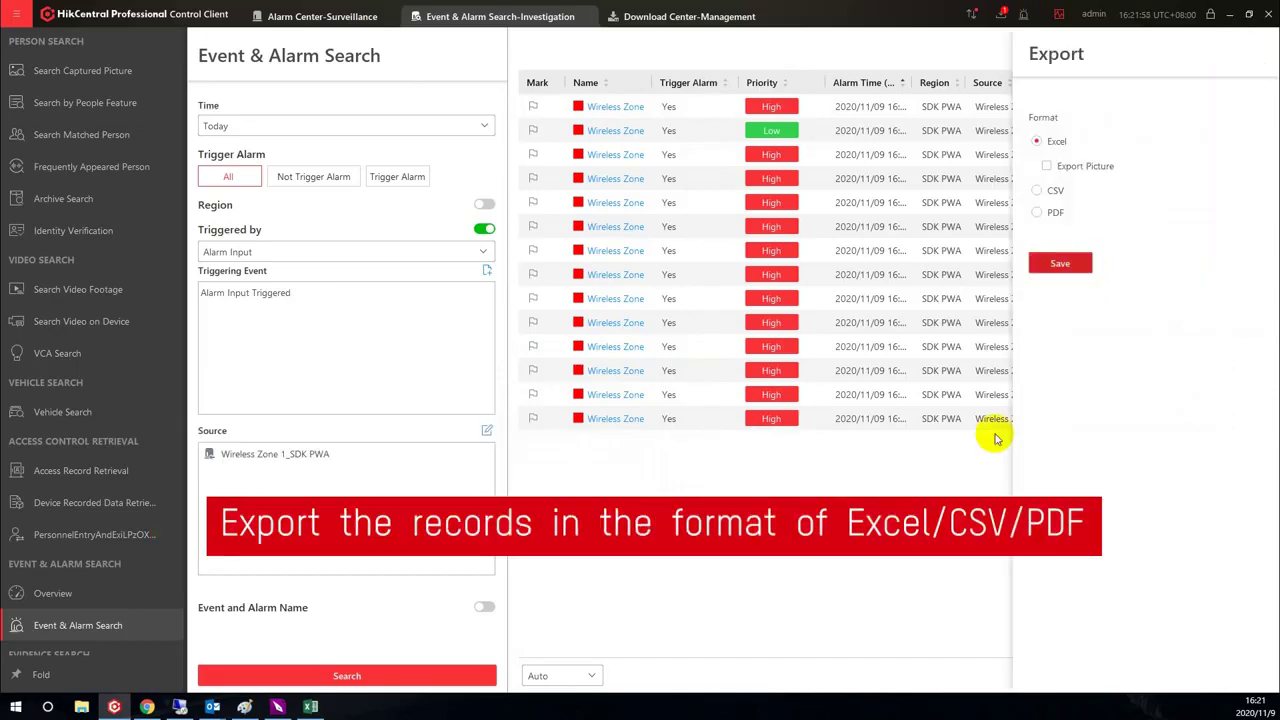